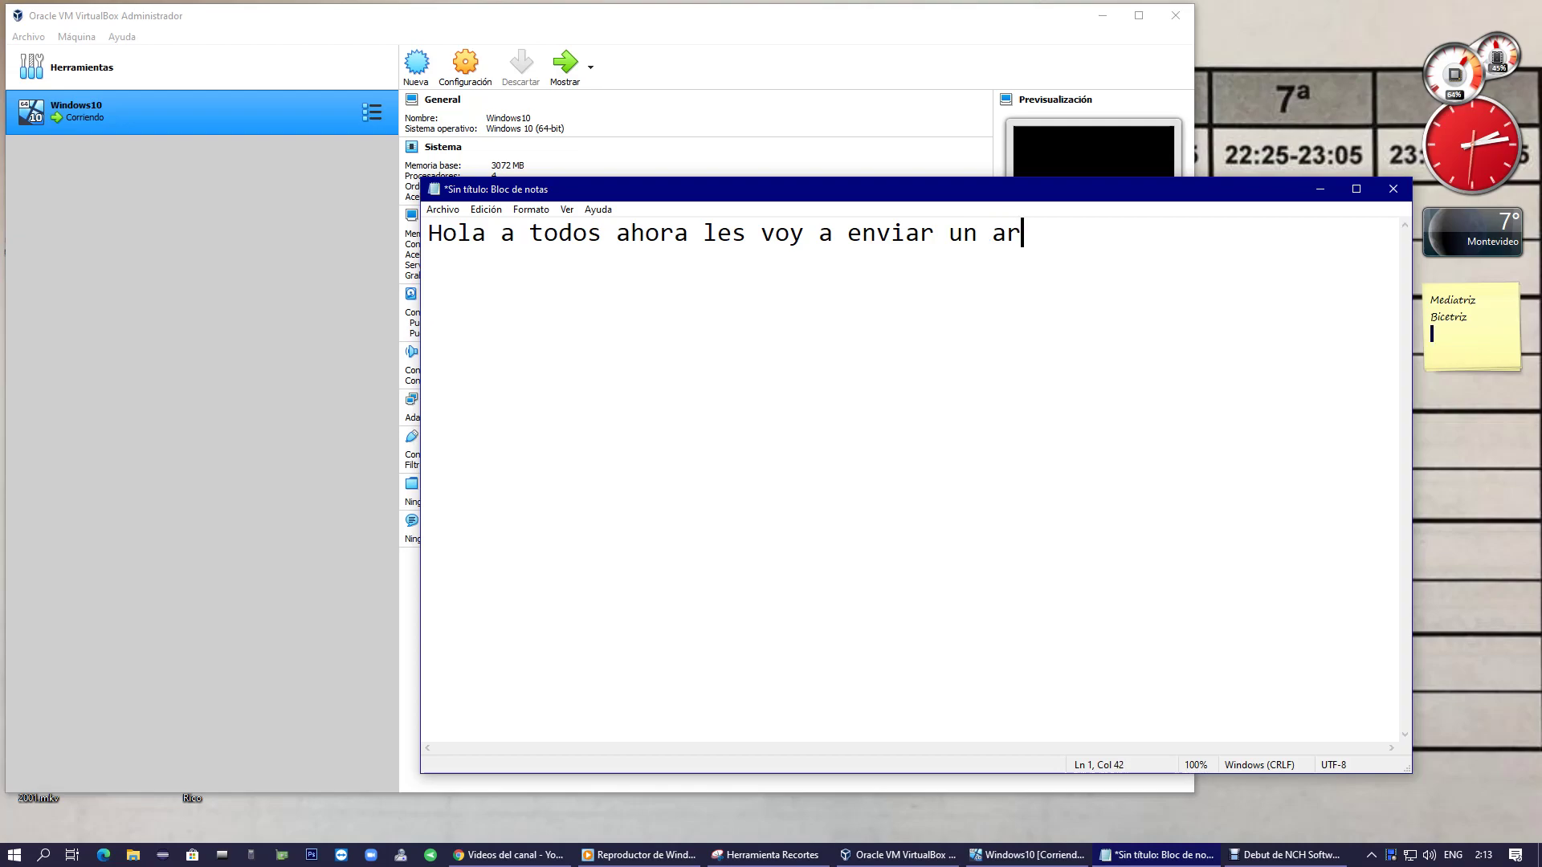
Complete the opening sentence of the note with "archivo para que puedas utilizar todos los puertos USB actuales".
type("ra")
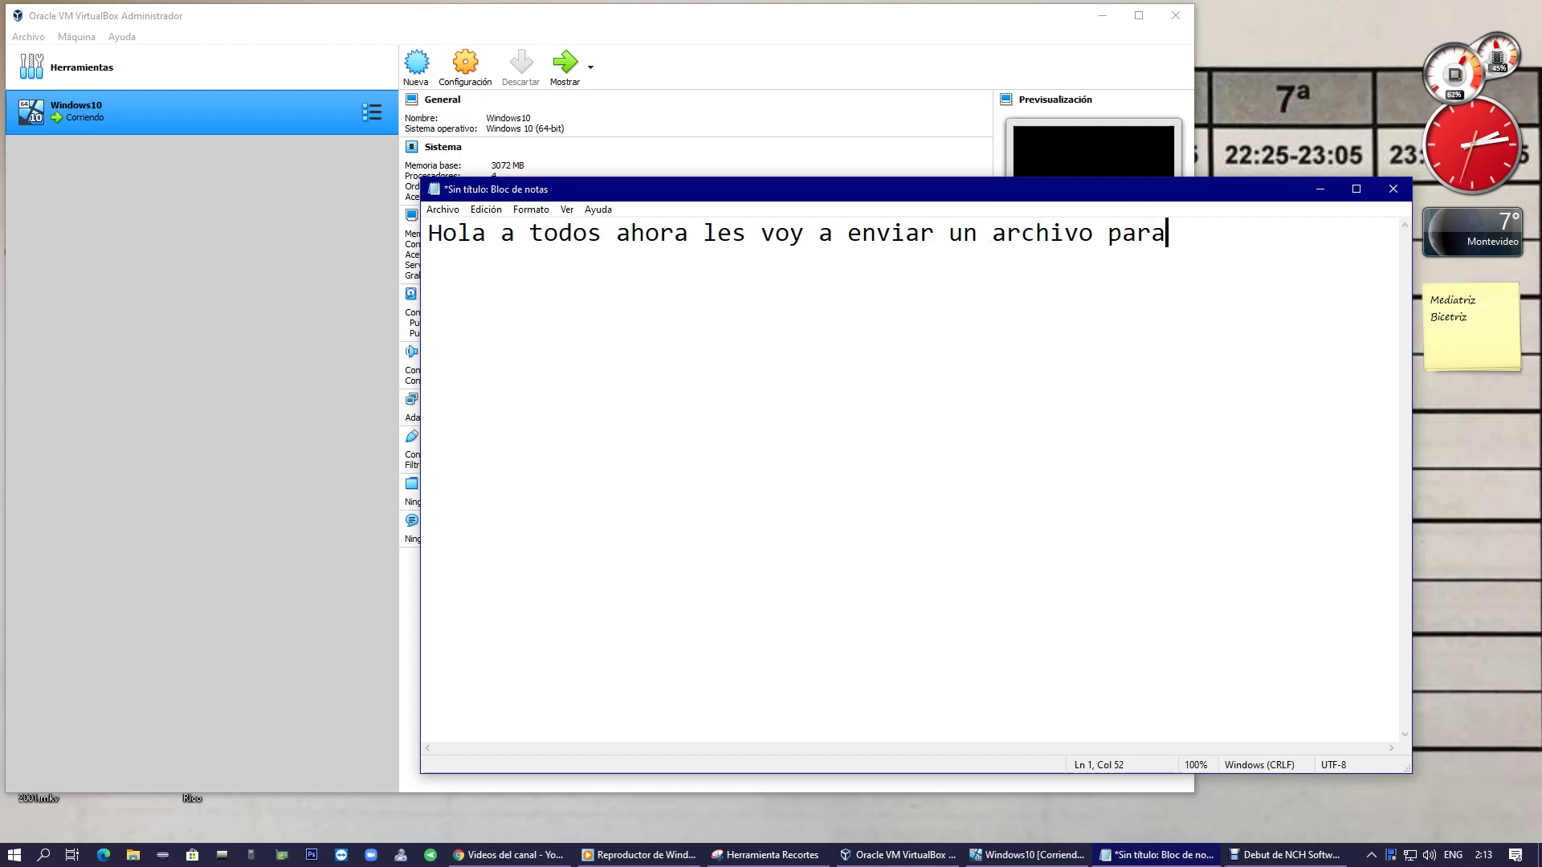
type(" que puedas ")
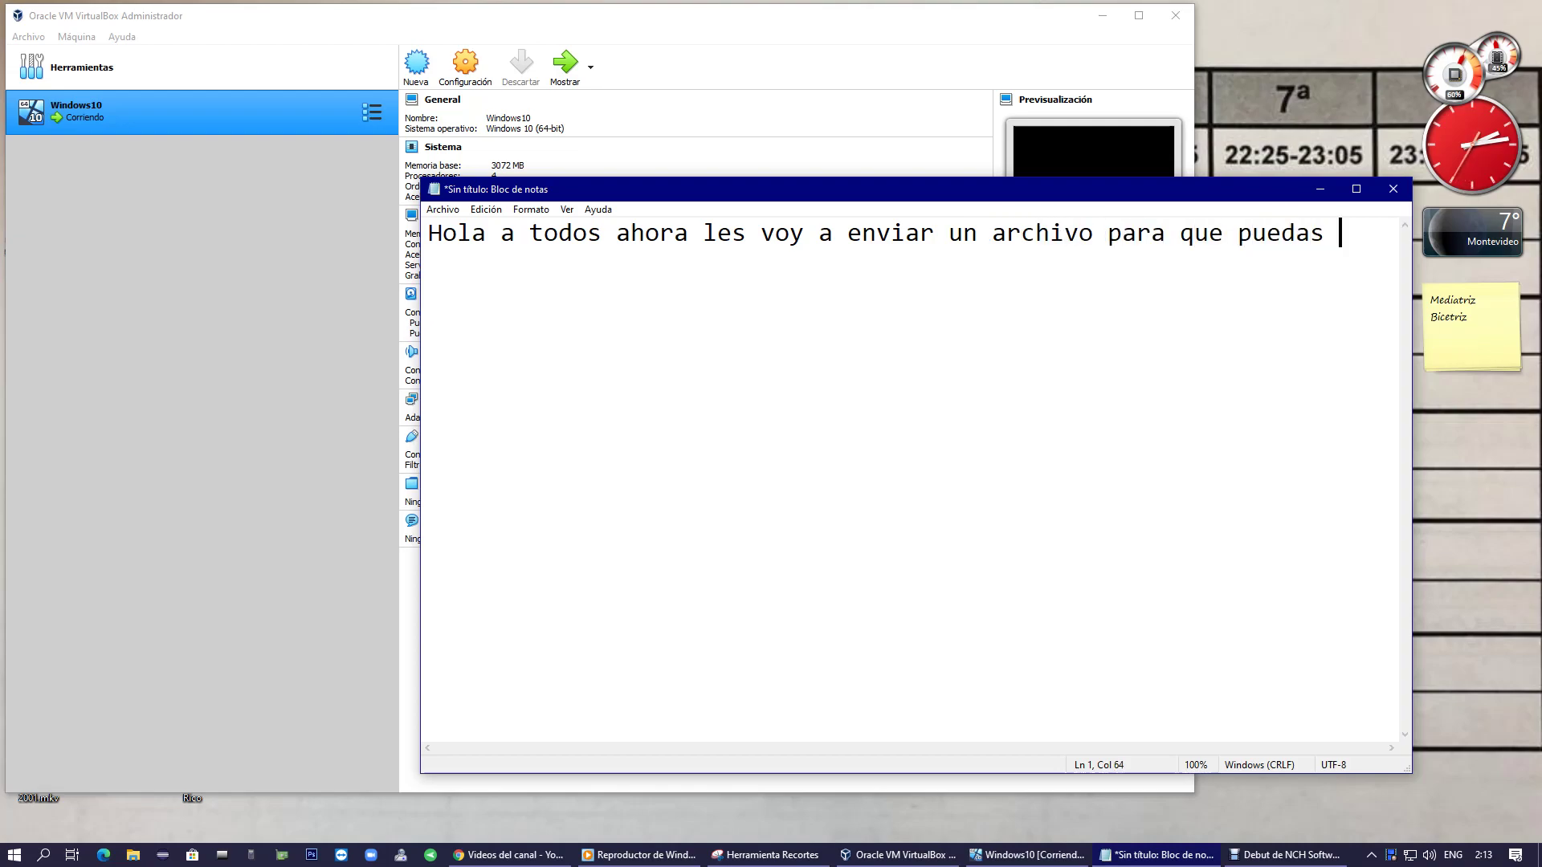
type("utilix")
key("BackSpace")
type("zar todos los p")
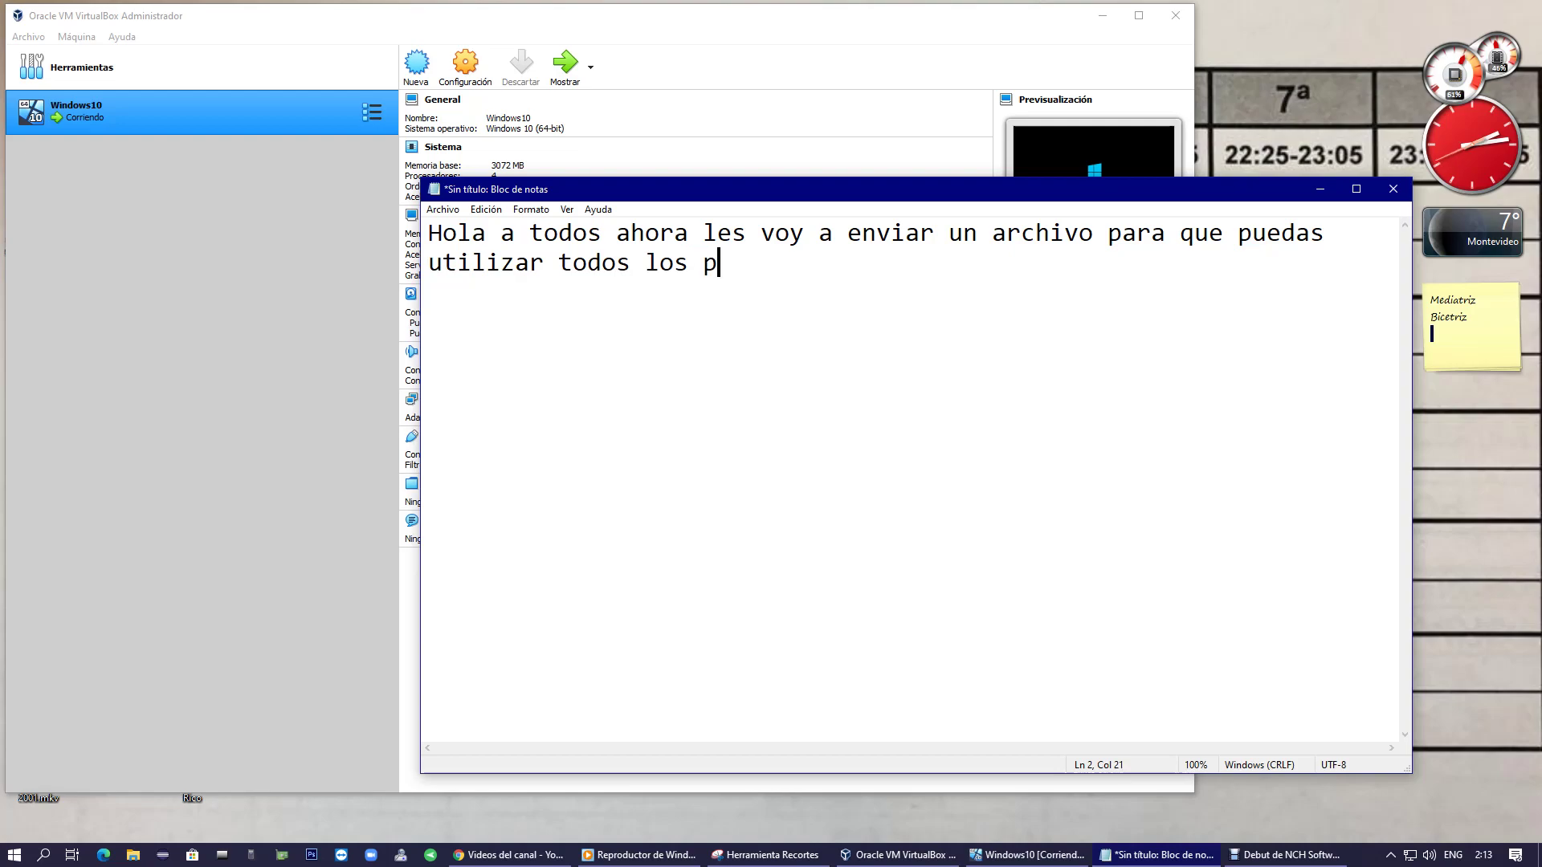
type("uertos USBN")
key("BackSpace")
type("actualo")
key("BackSpace")
type("ez")
key("BackSpace")
type("s ")
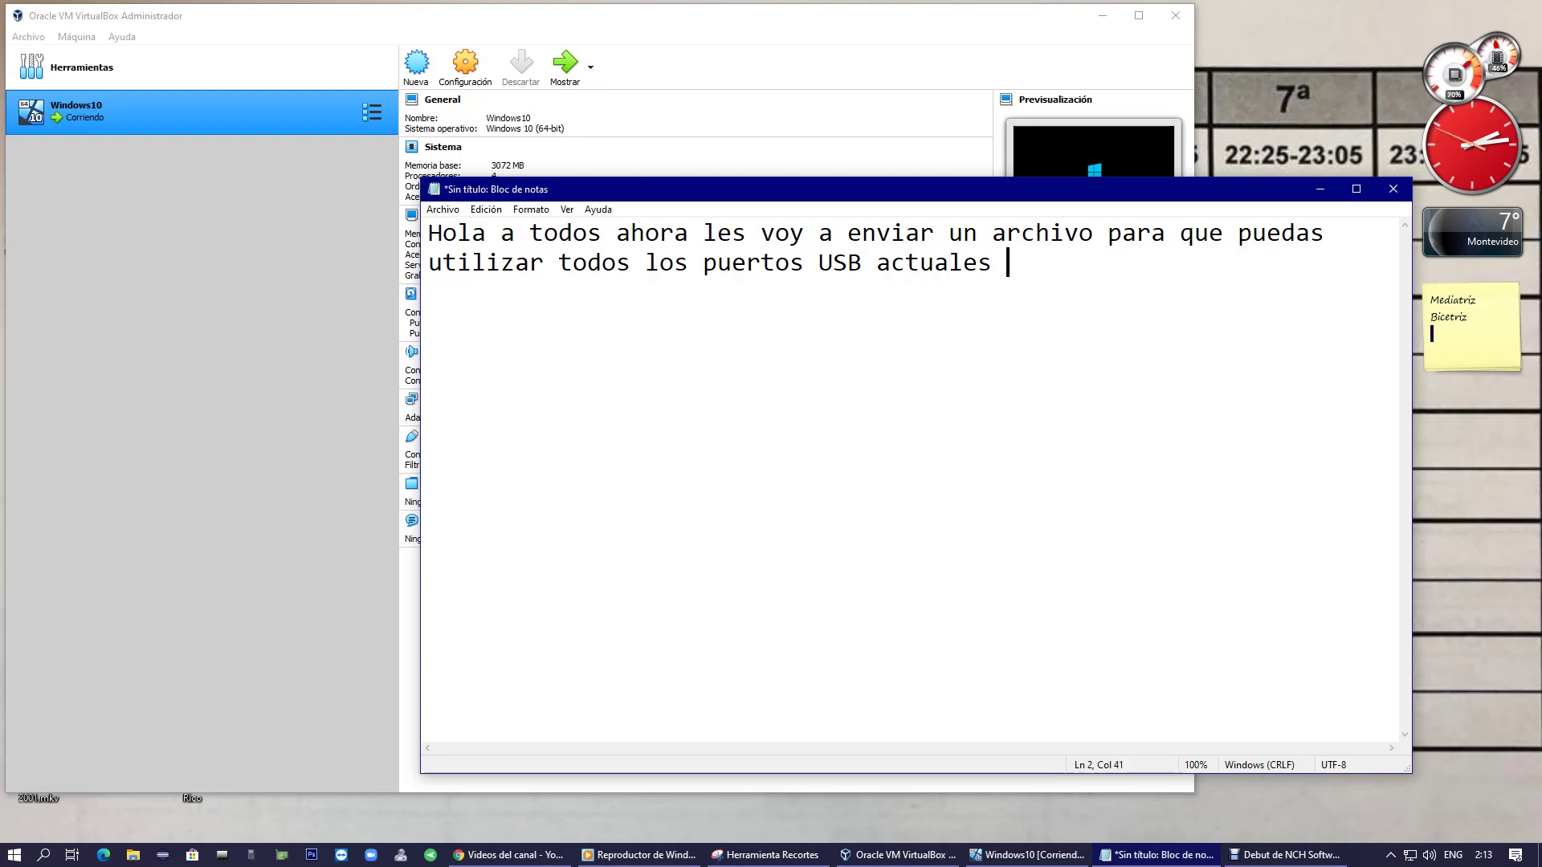
Continue the note with "ya que la ultima version" and, on a new line, "De Virtualbox solo trae 1.0 no tengo idea por que.".
type("ya que la ult")
key("BackSpace")
type("ultima v")
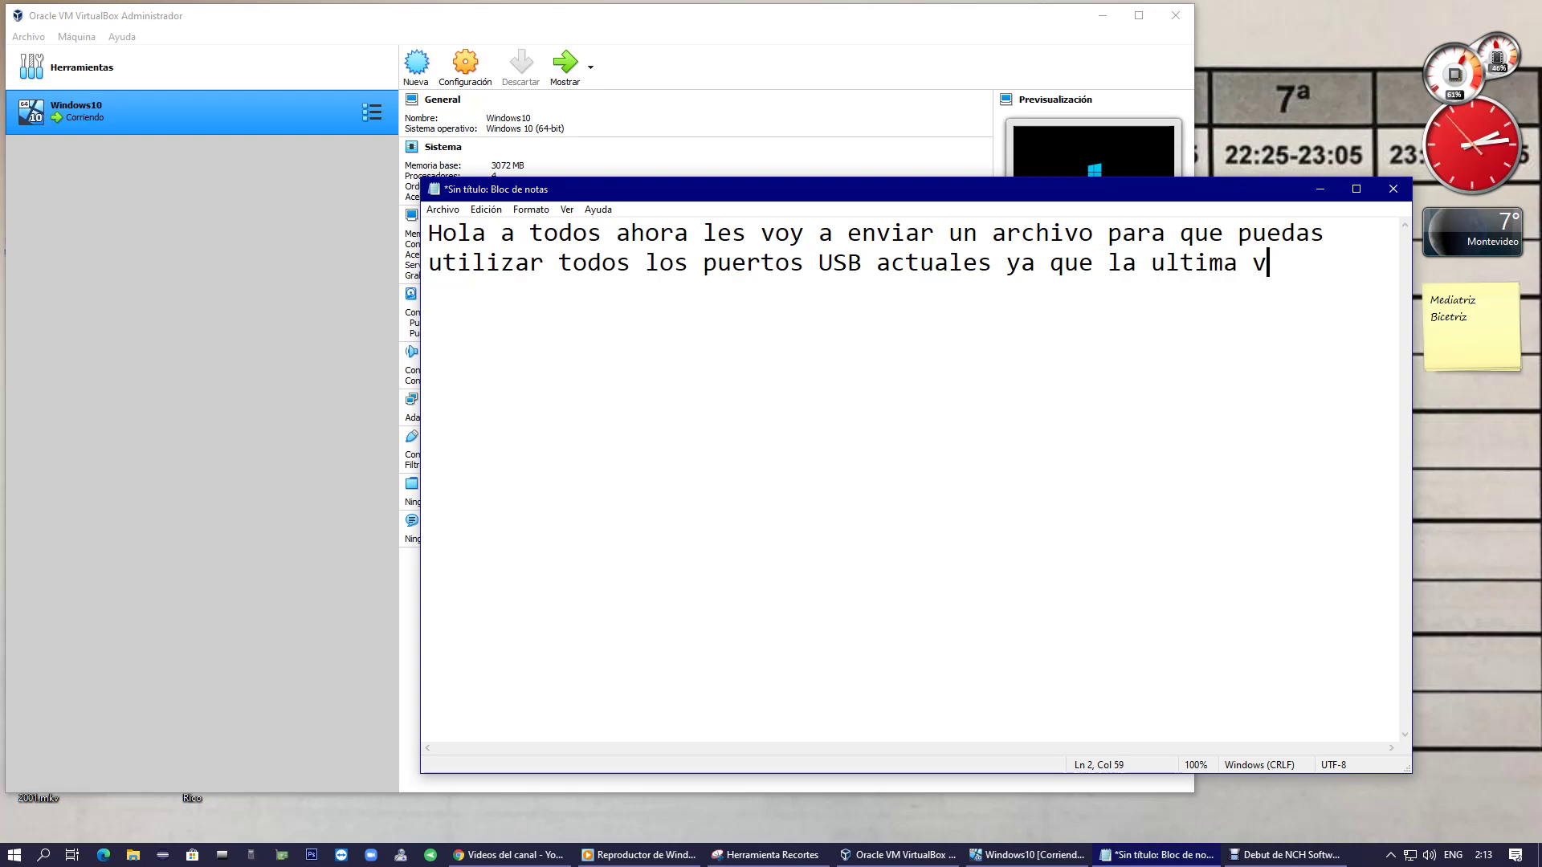
type("ersion")
key("Return")
type("D")
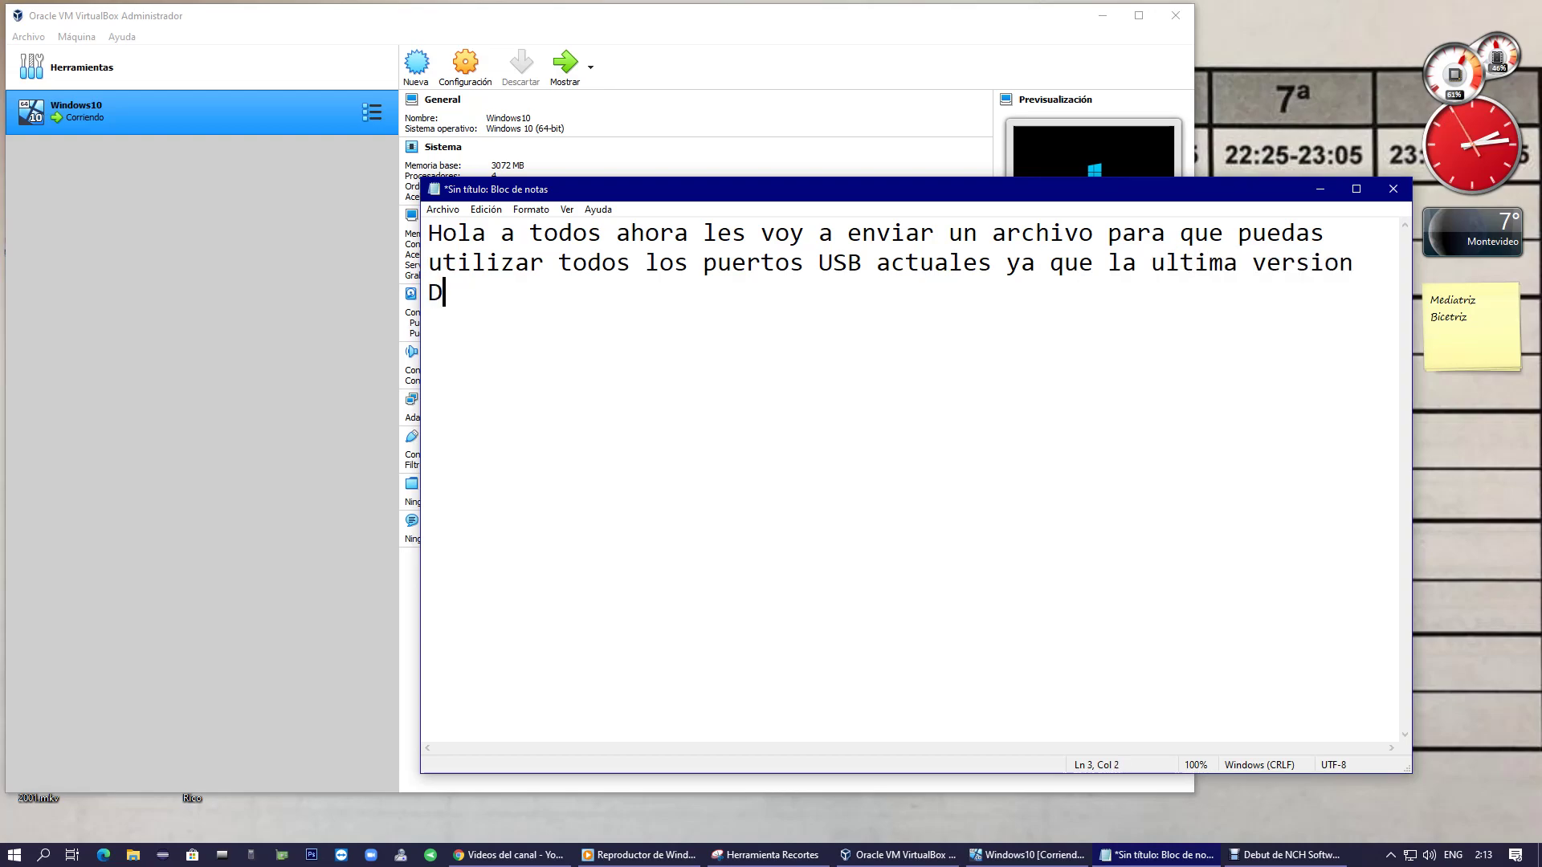
type("e Virtualboz")
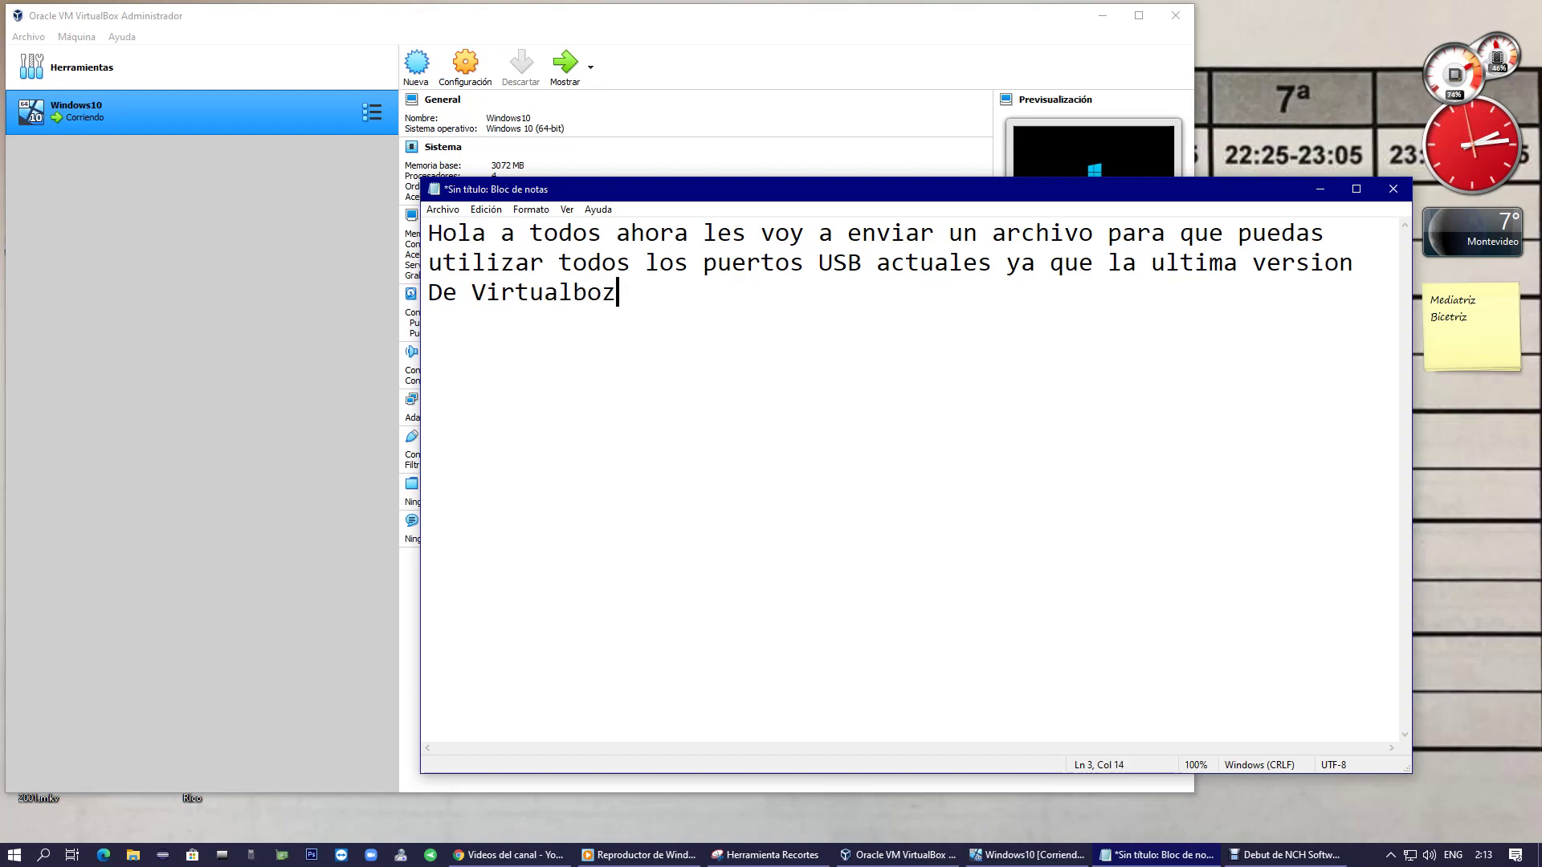
key("BackSpace")
type("x solo tra")
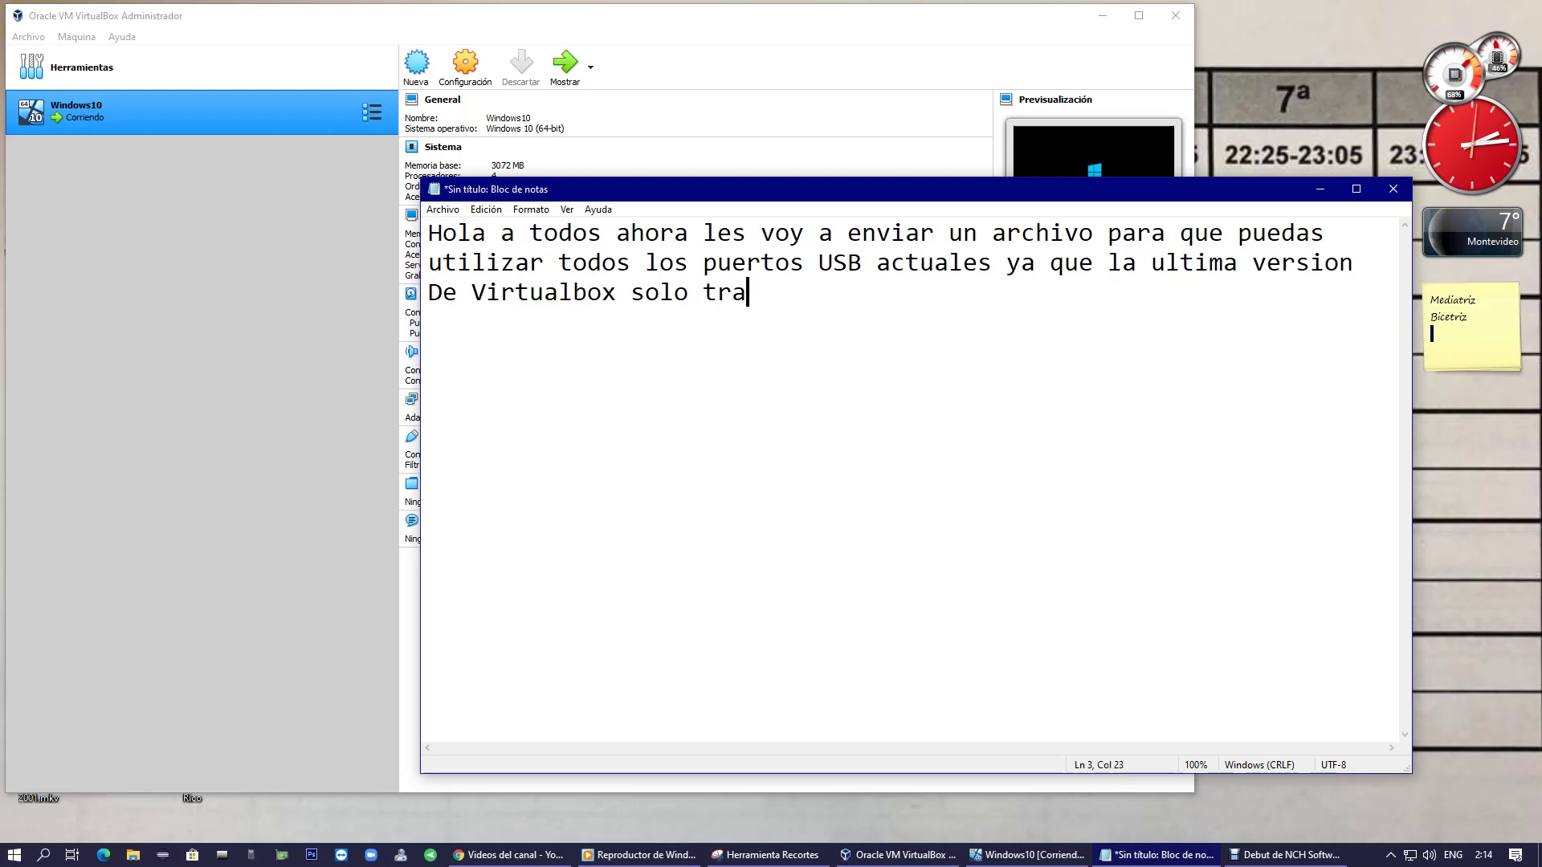
type("e 1.0 no tengo idea por que")
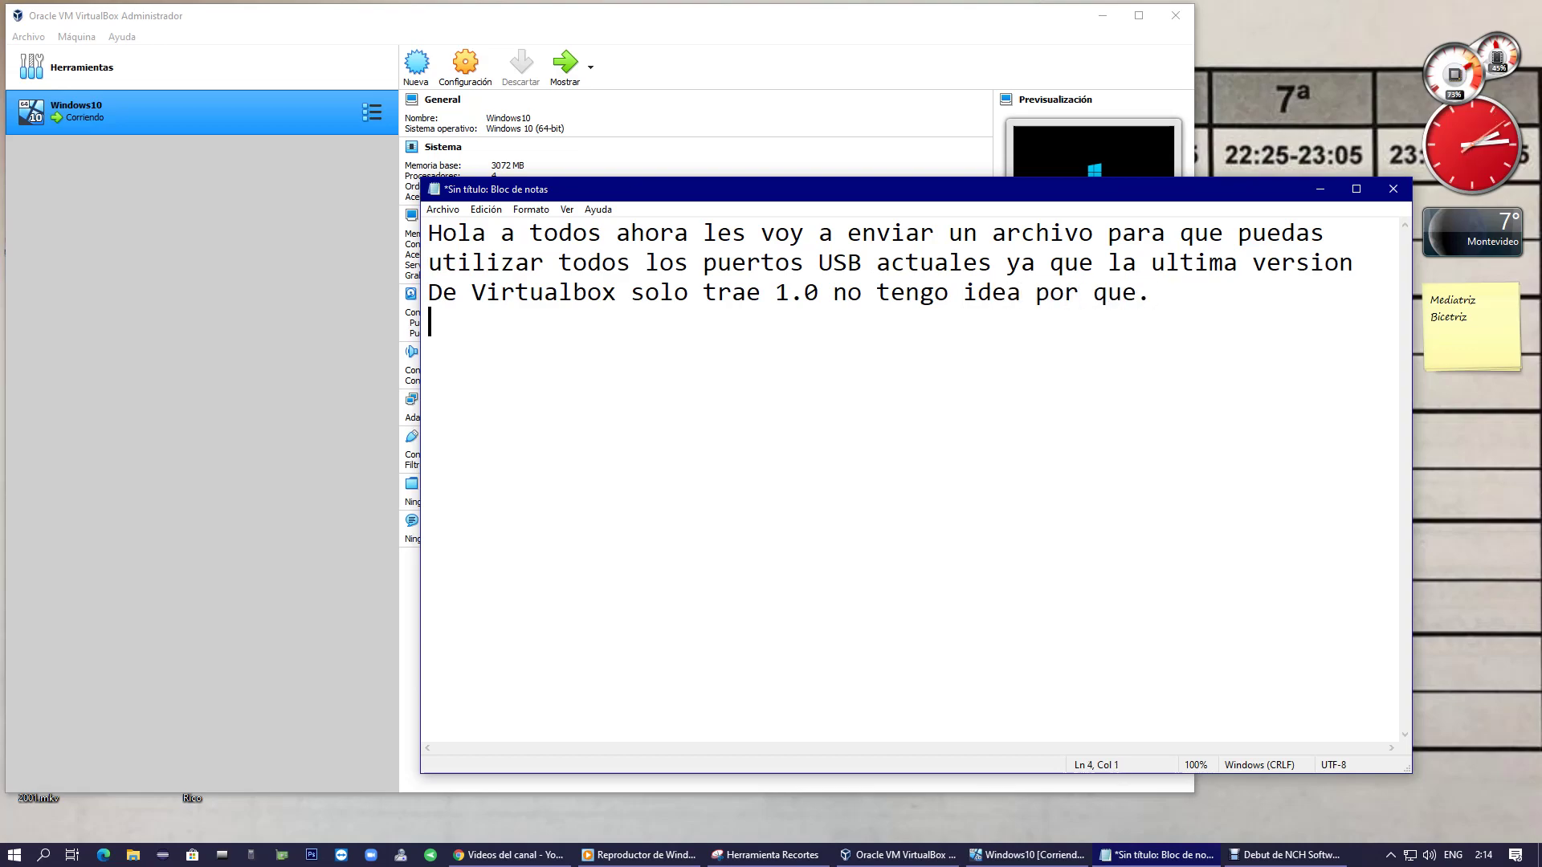
type(".")
key("Return")
Write "Les dejare el enlase del archivo es sencillo solo le das abrir y" on the note's fourth line.
type("En")
key("BackSpace")
key("BackSpace")
type("L:")
key("BackSpace")
type("es dejare el enlase del archiv")
key("BackSpace")
type("c")
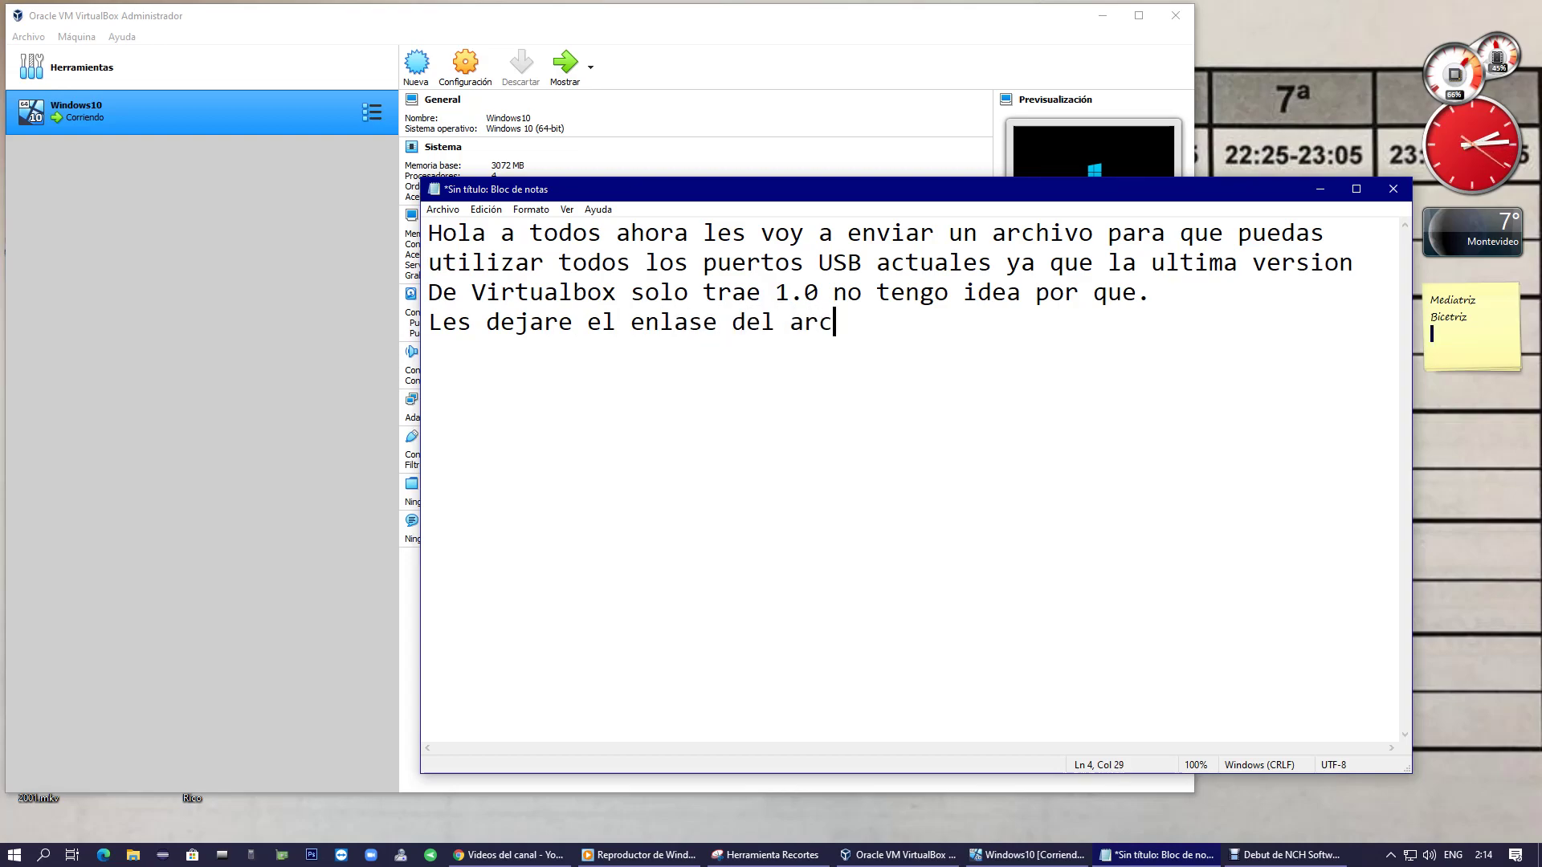
type("hivo es se")
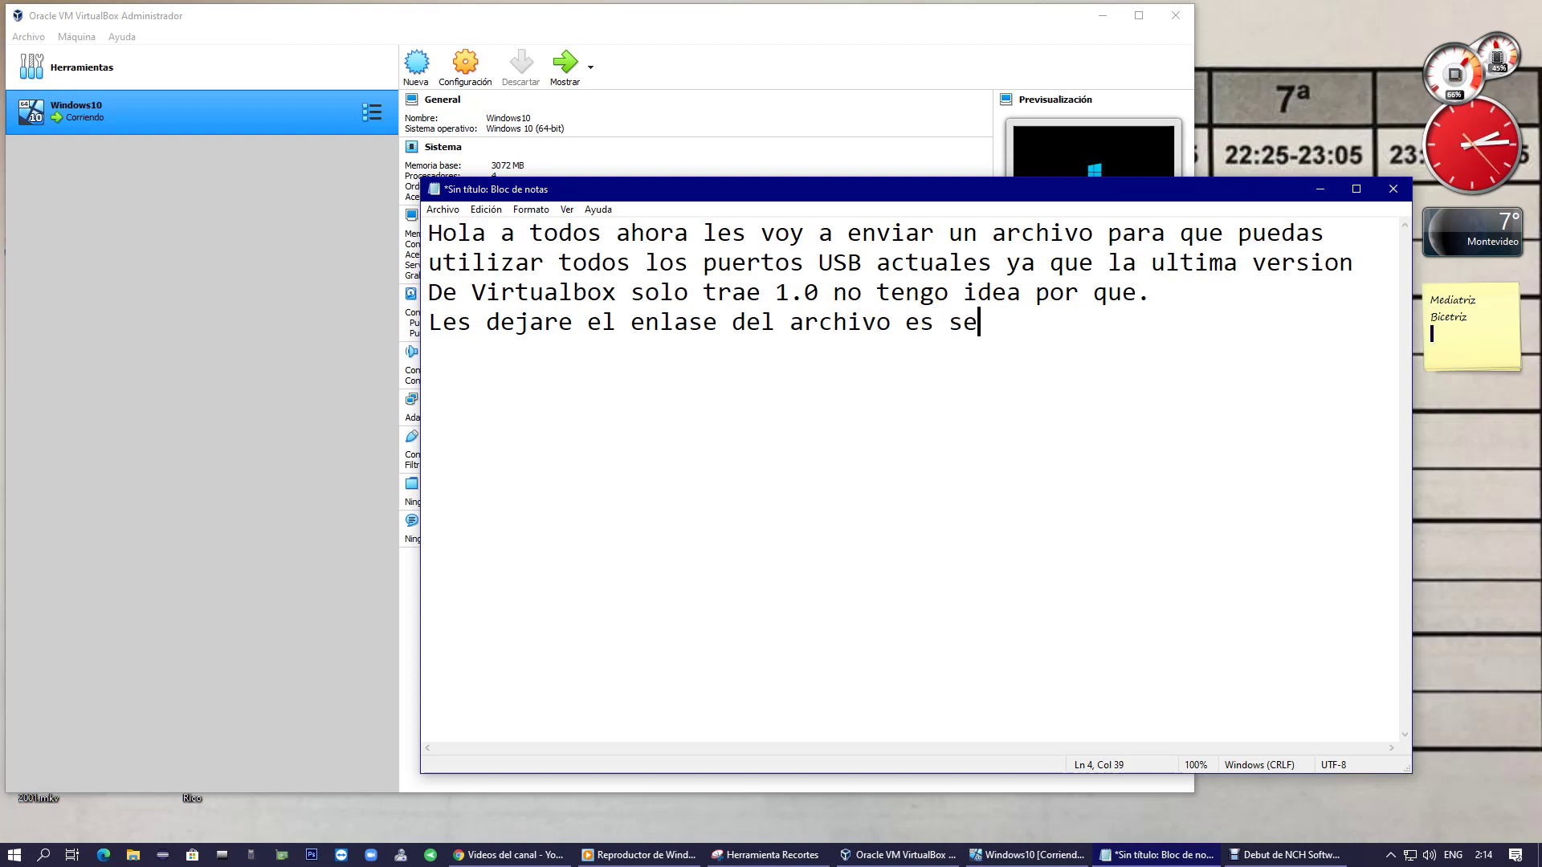
type("ncillo solo le")
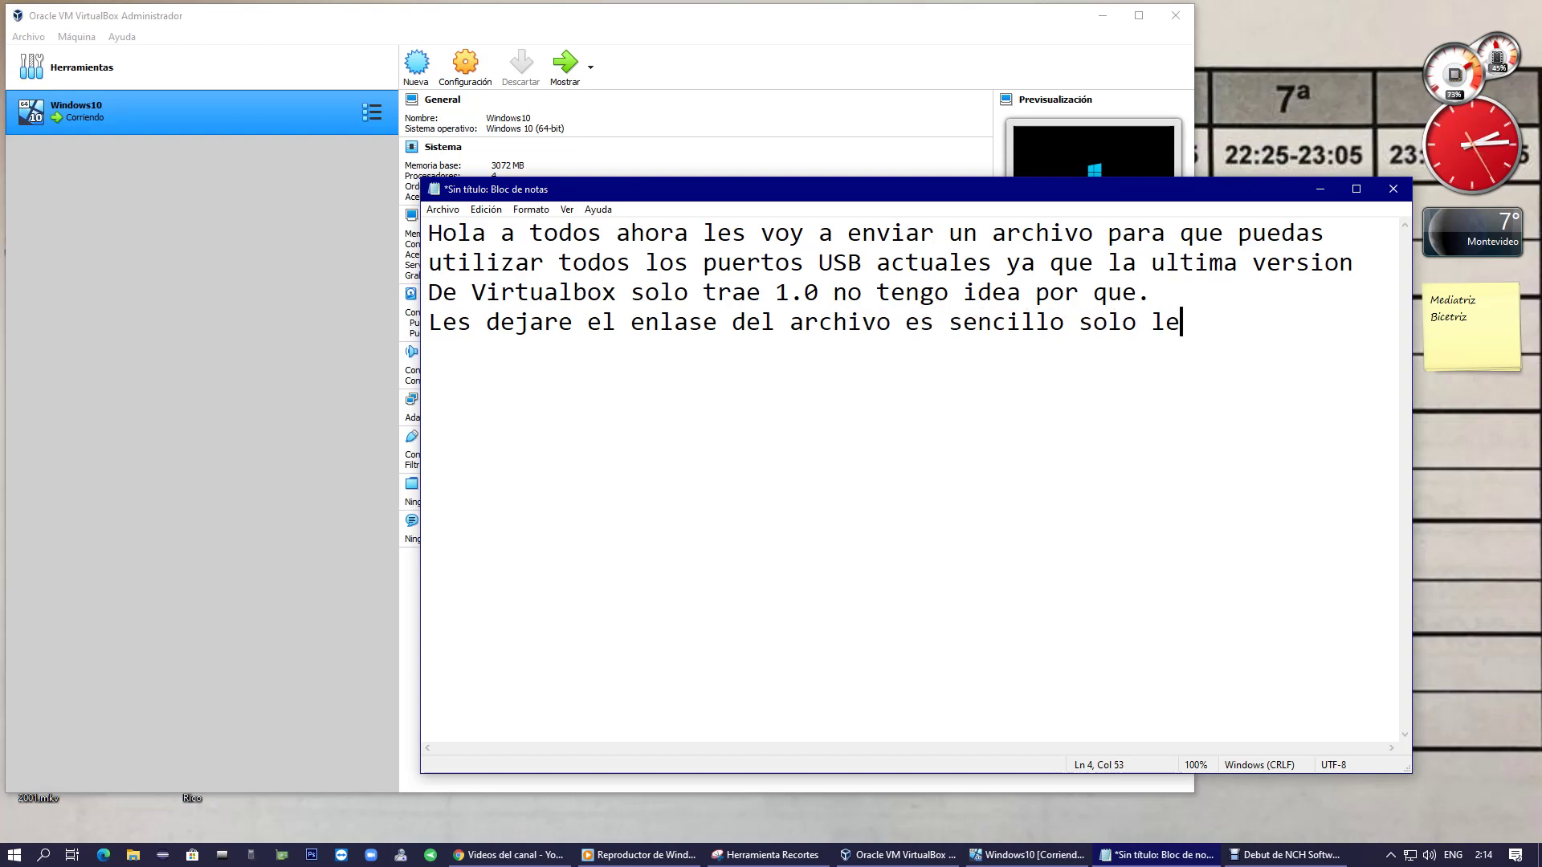
type(" das abrir")
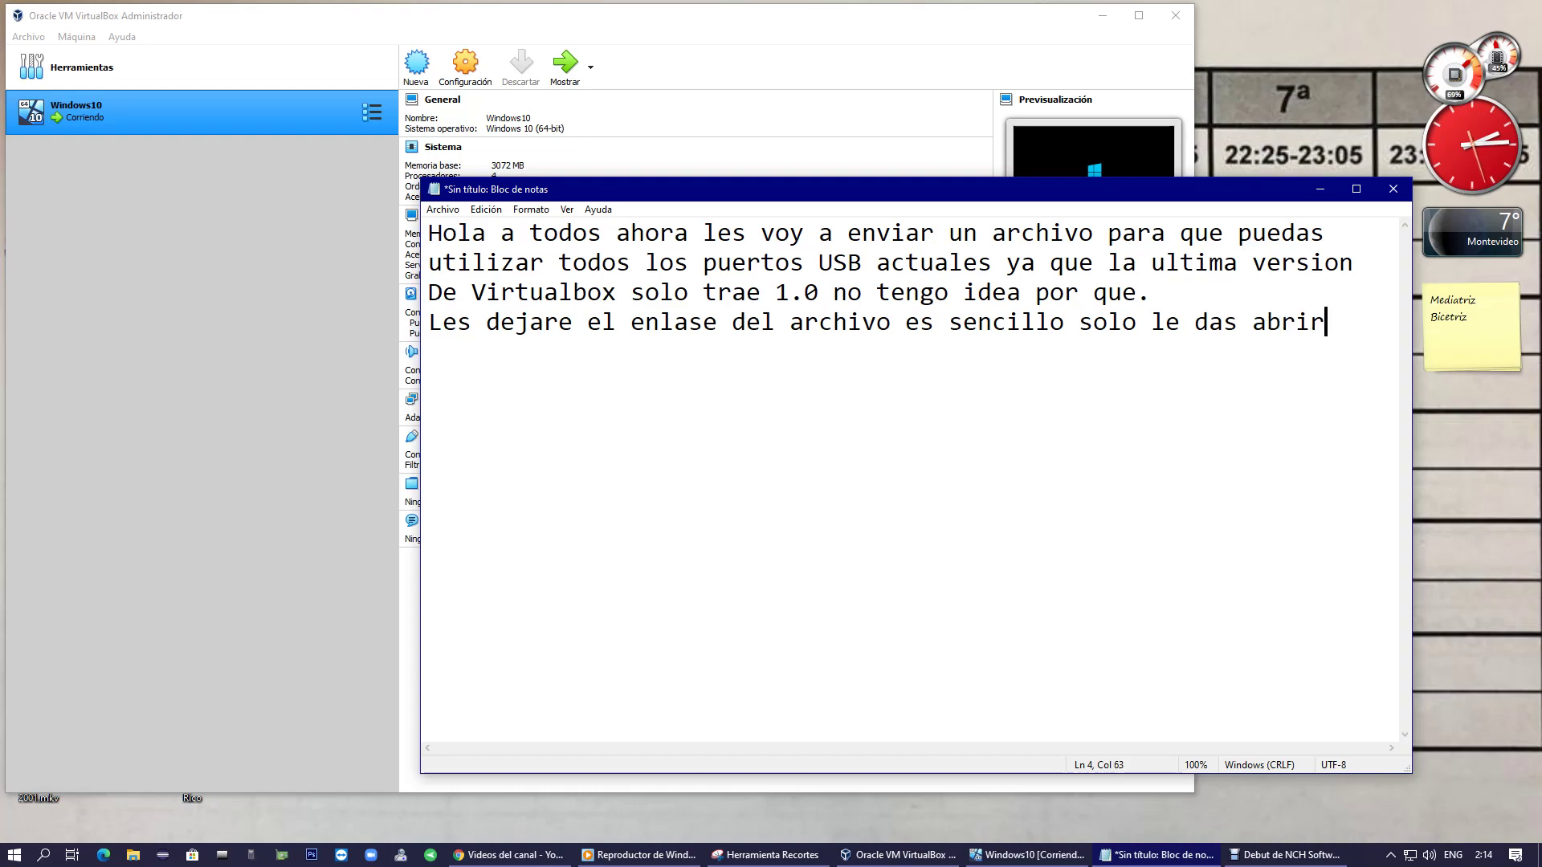
type(" y au")
key("BackSpace")
key("BackSpace")
key("BackSpace")
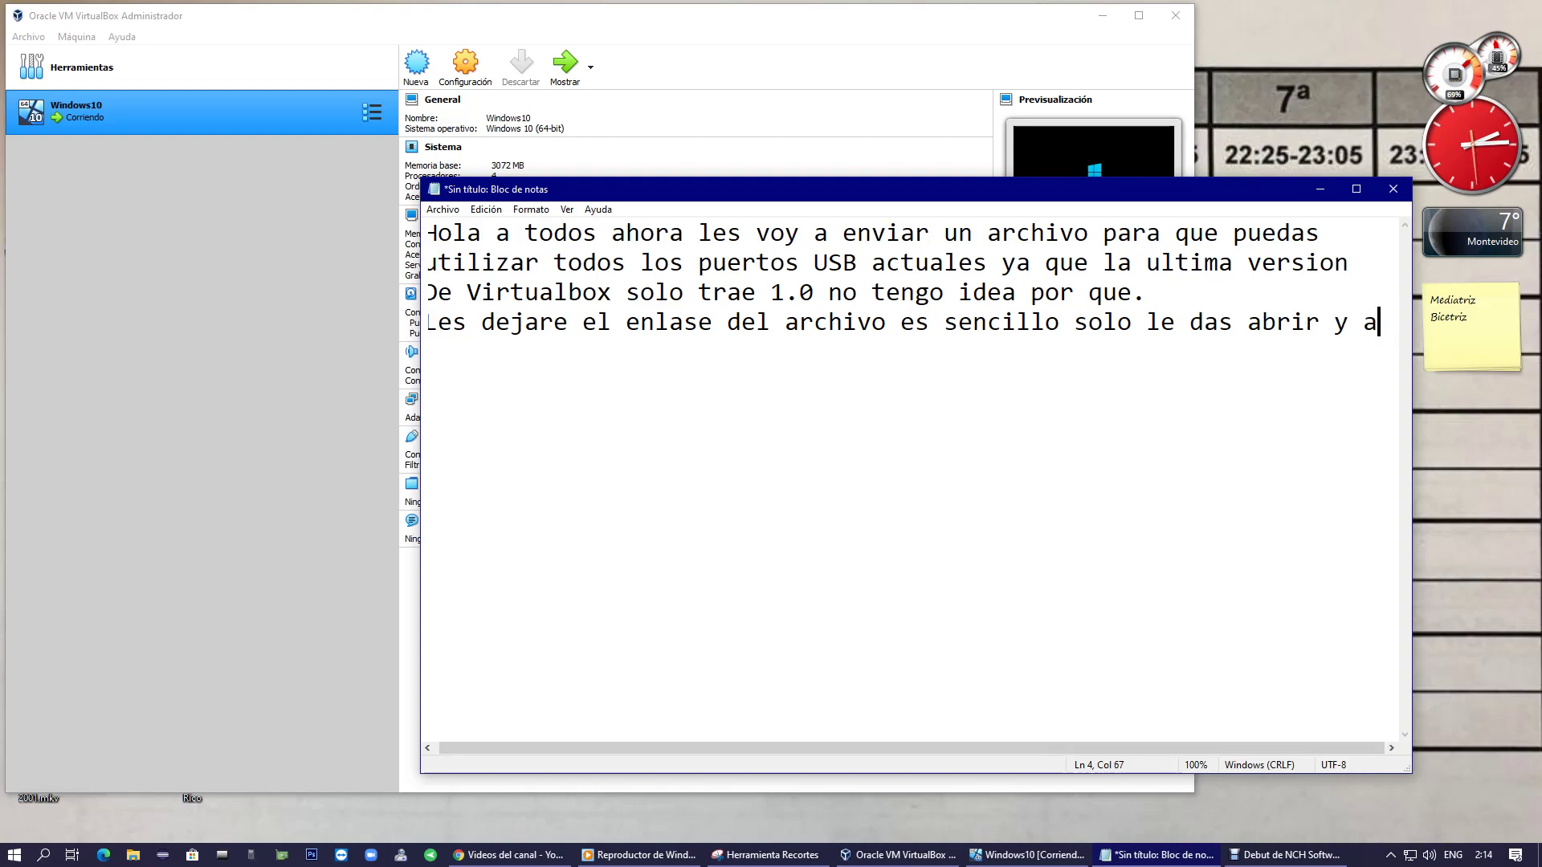
Add a new line reading "automaticamente lo instala pero debes tener el virtualbox abierto".
key("Return")
type("automarti")
key("BackSpace")
key("BackSpace")
key("BackSpace")
type("ticame")
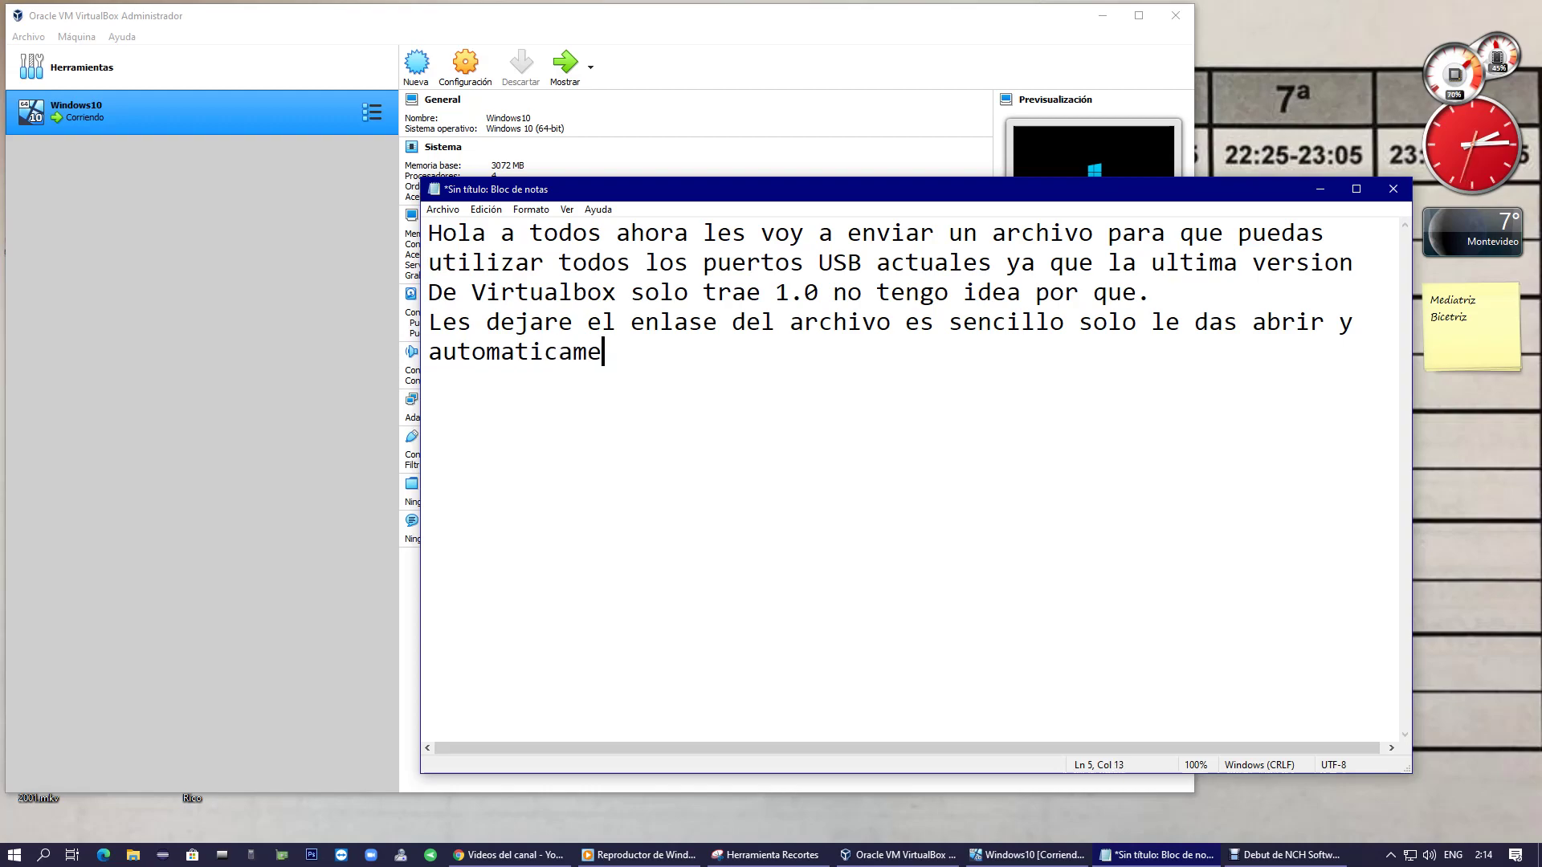
type("nte lo insta")
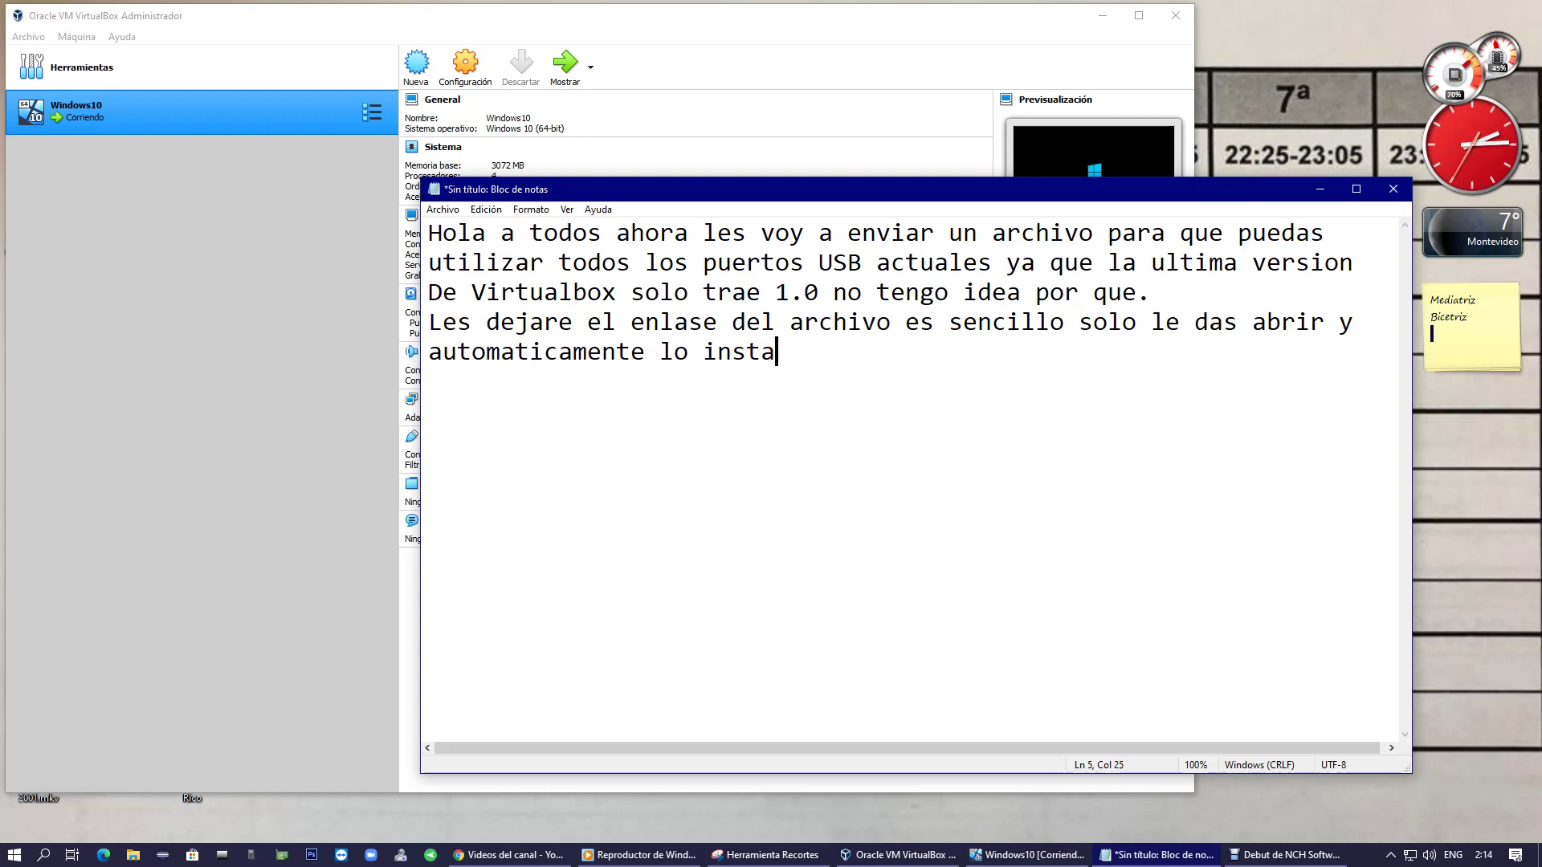
type("la pero debes teer")
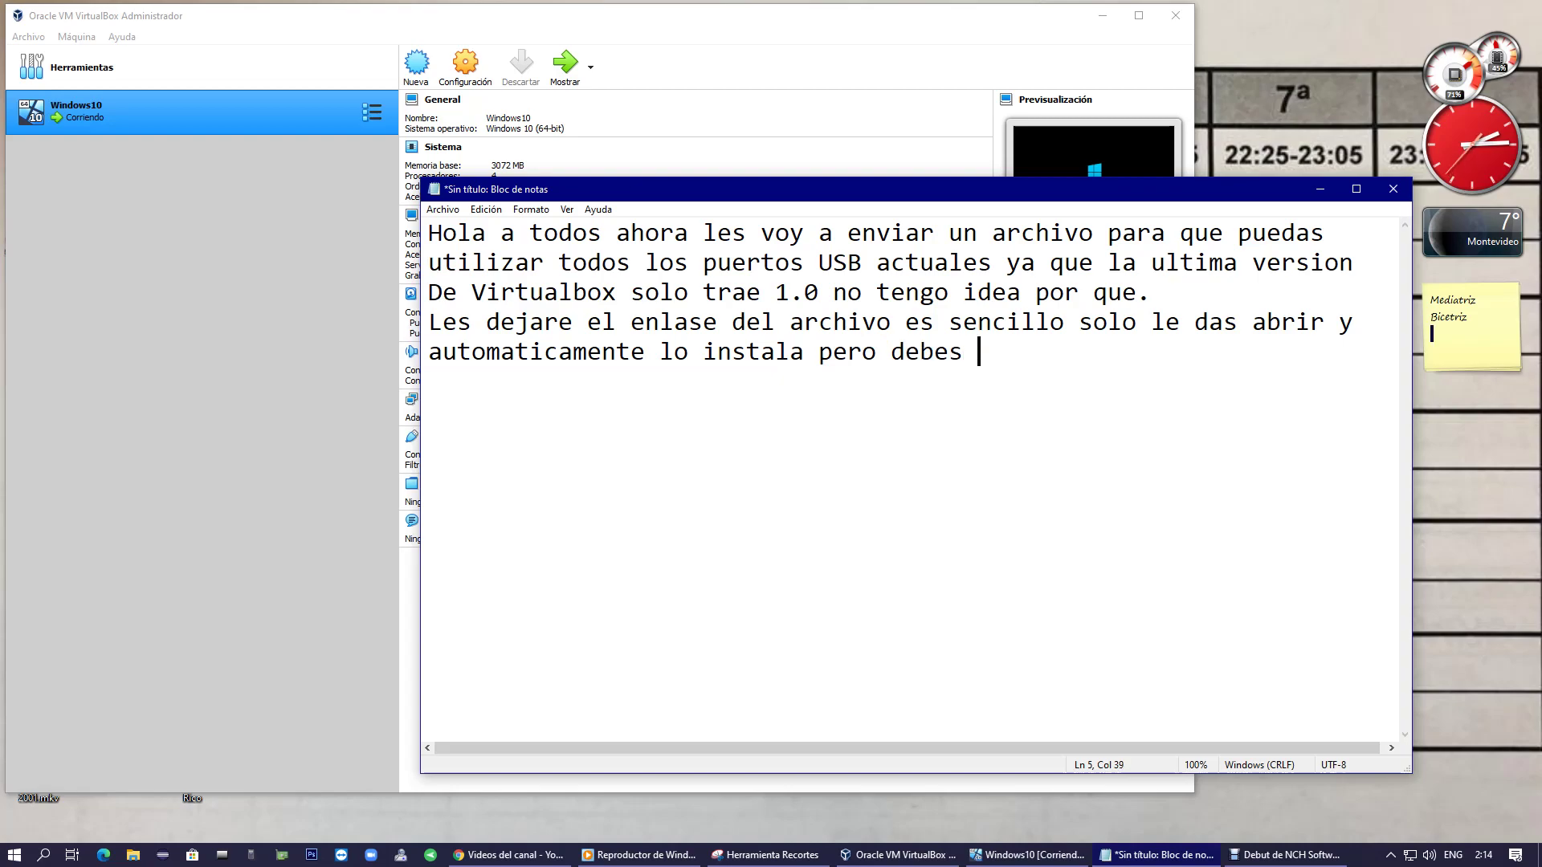
key("BackSpace")
key("BackSpace")
key("BackSpace")
type("ner el vir")
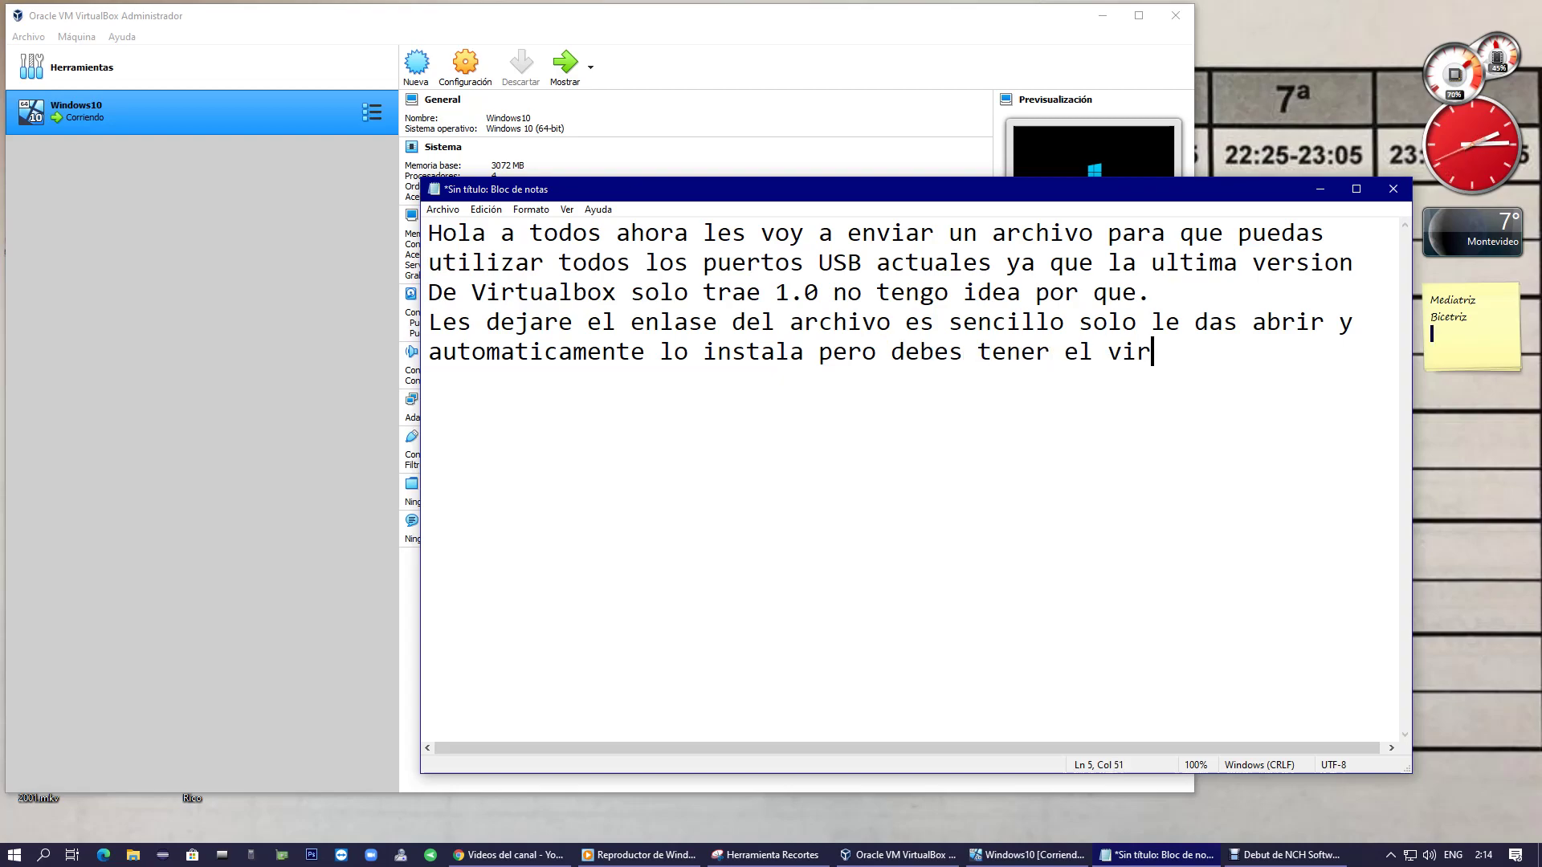
type("tualbo")
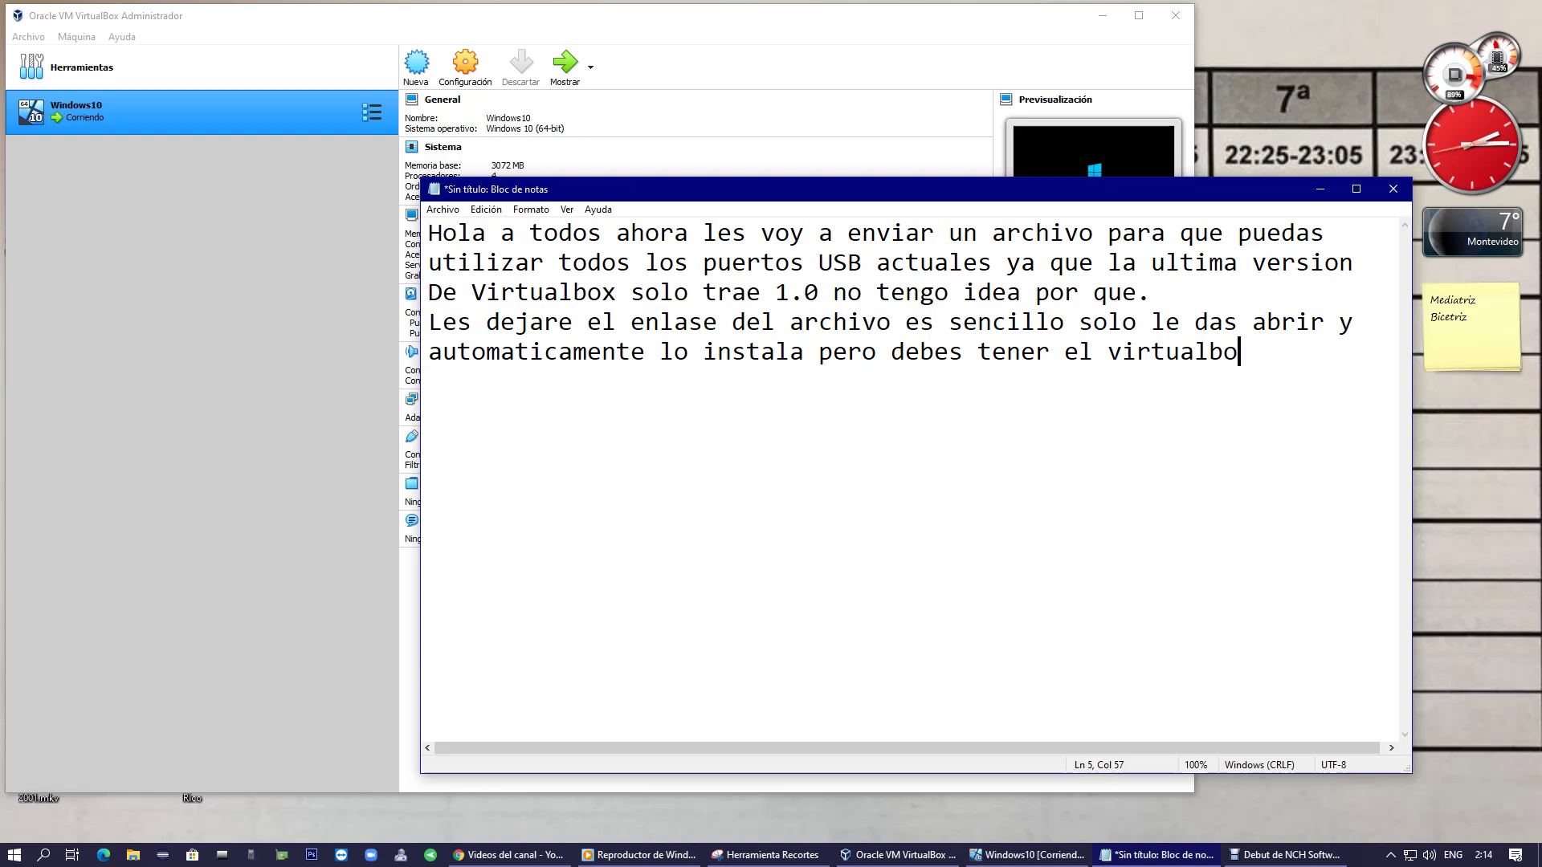
type("x abierto")
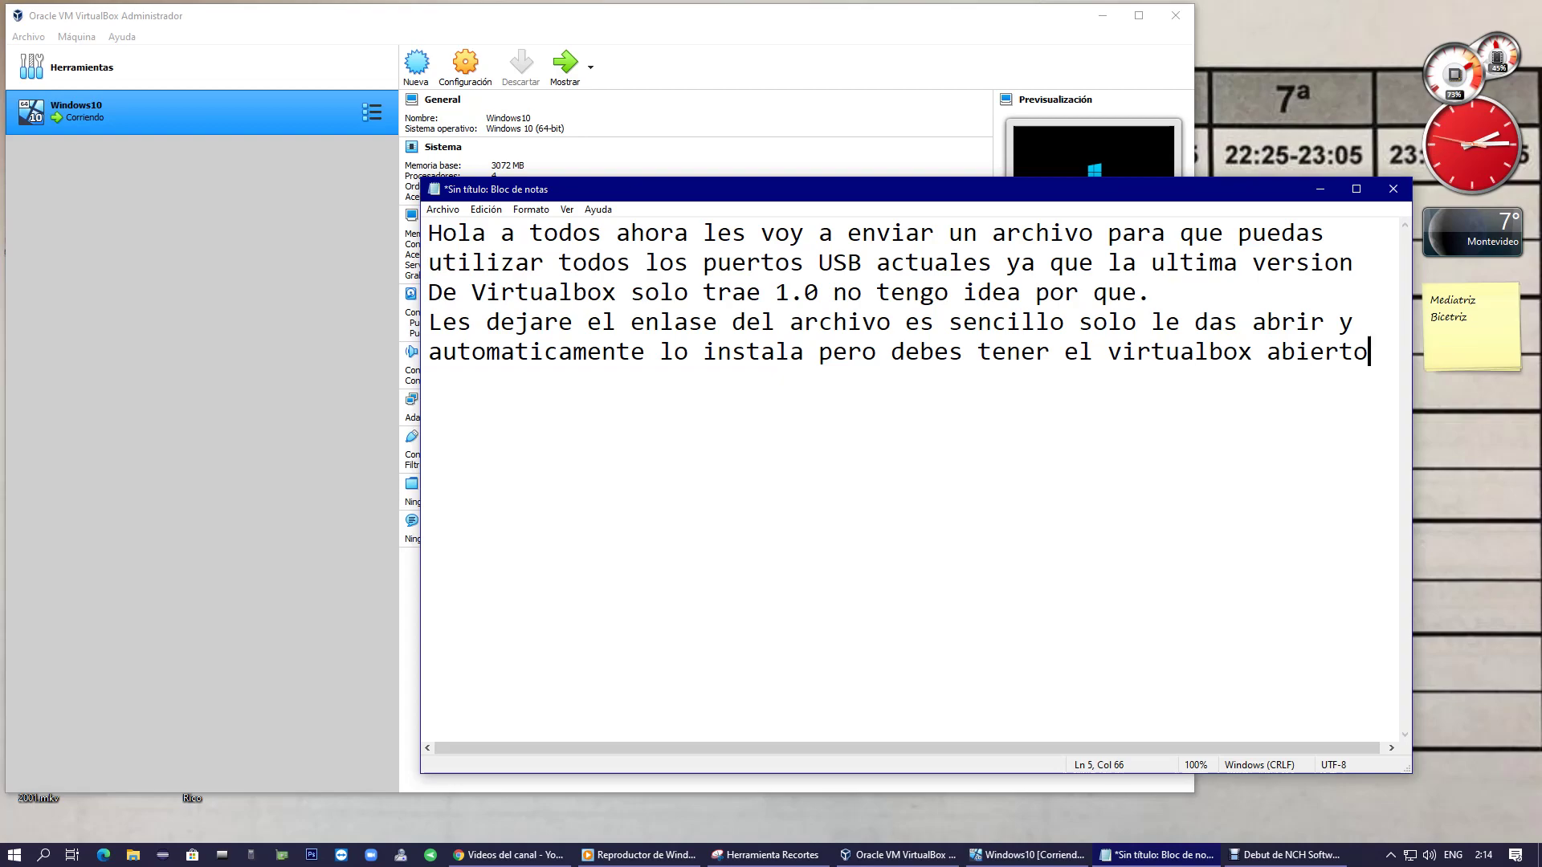
Add a new line to the note reading "ahora les muestro que si se ven los puertos".
key("Return")
type("ahora les mues")
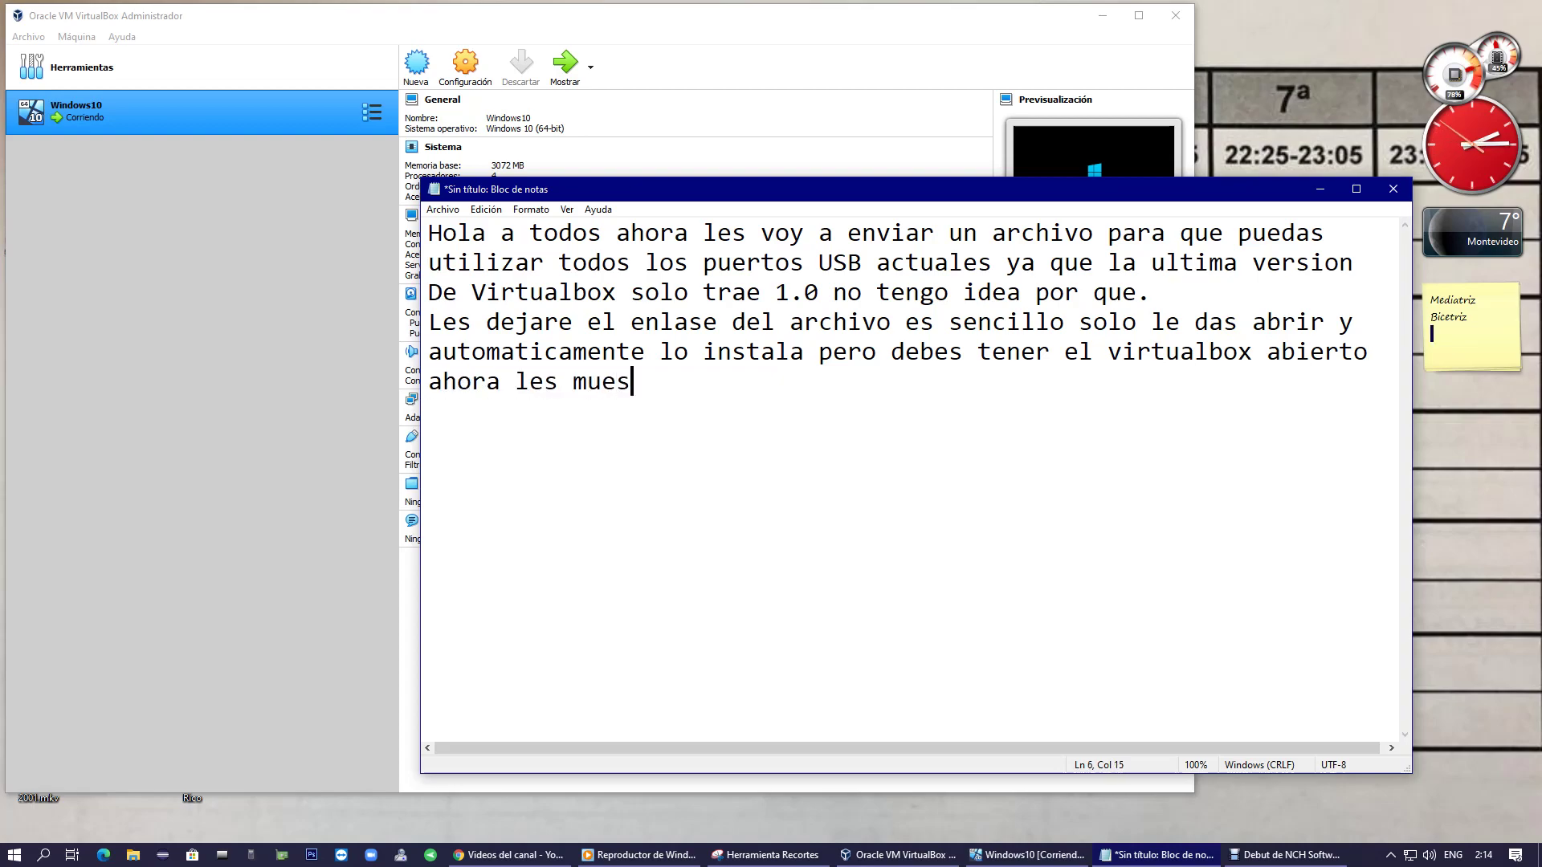
type("tro que si s")
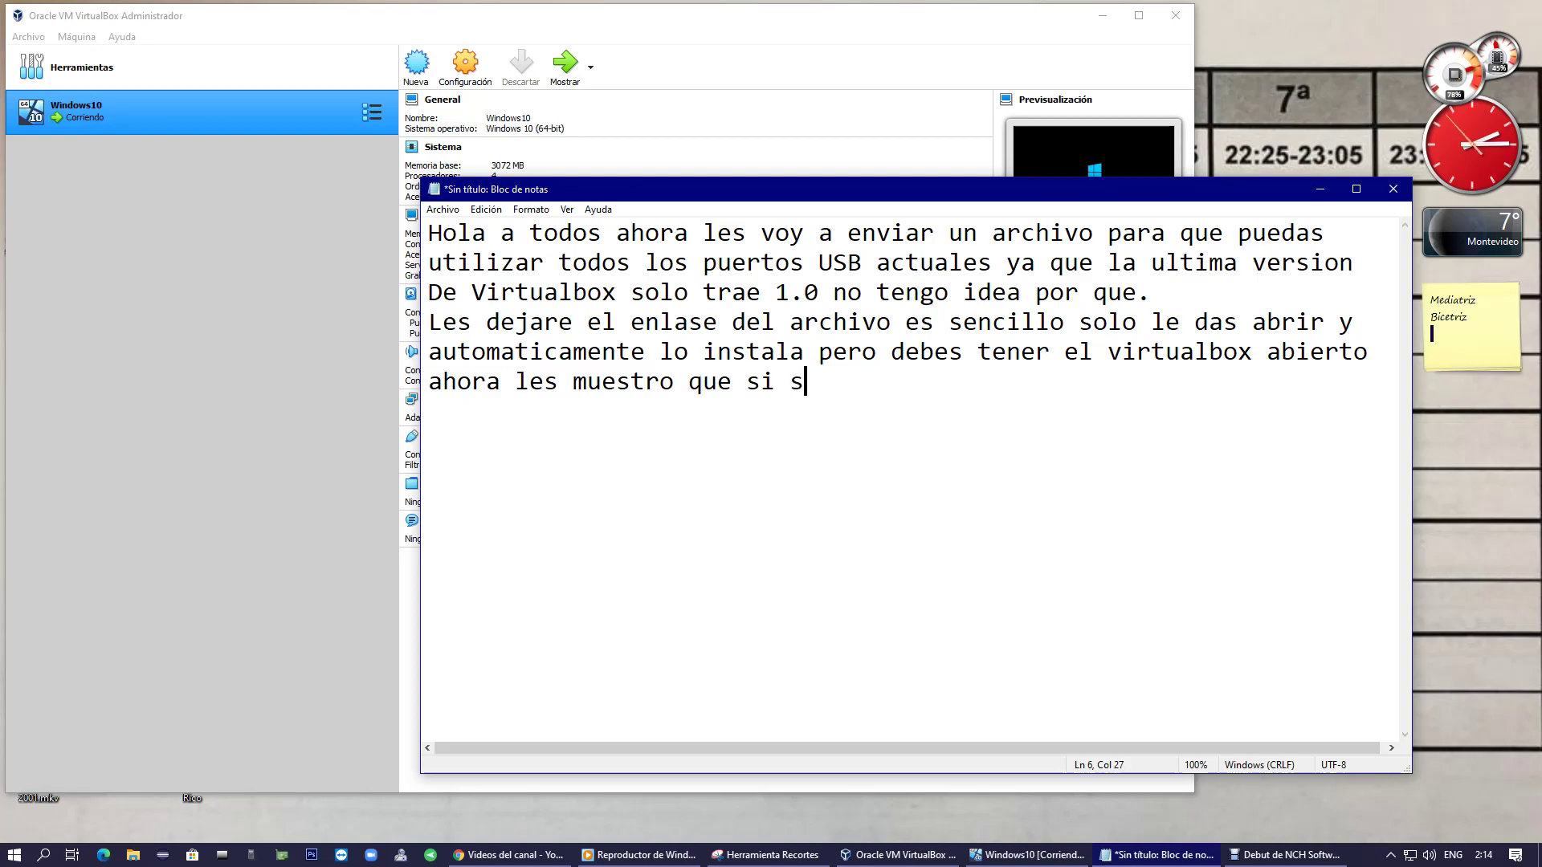
type("e ven los pue")
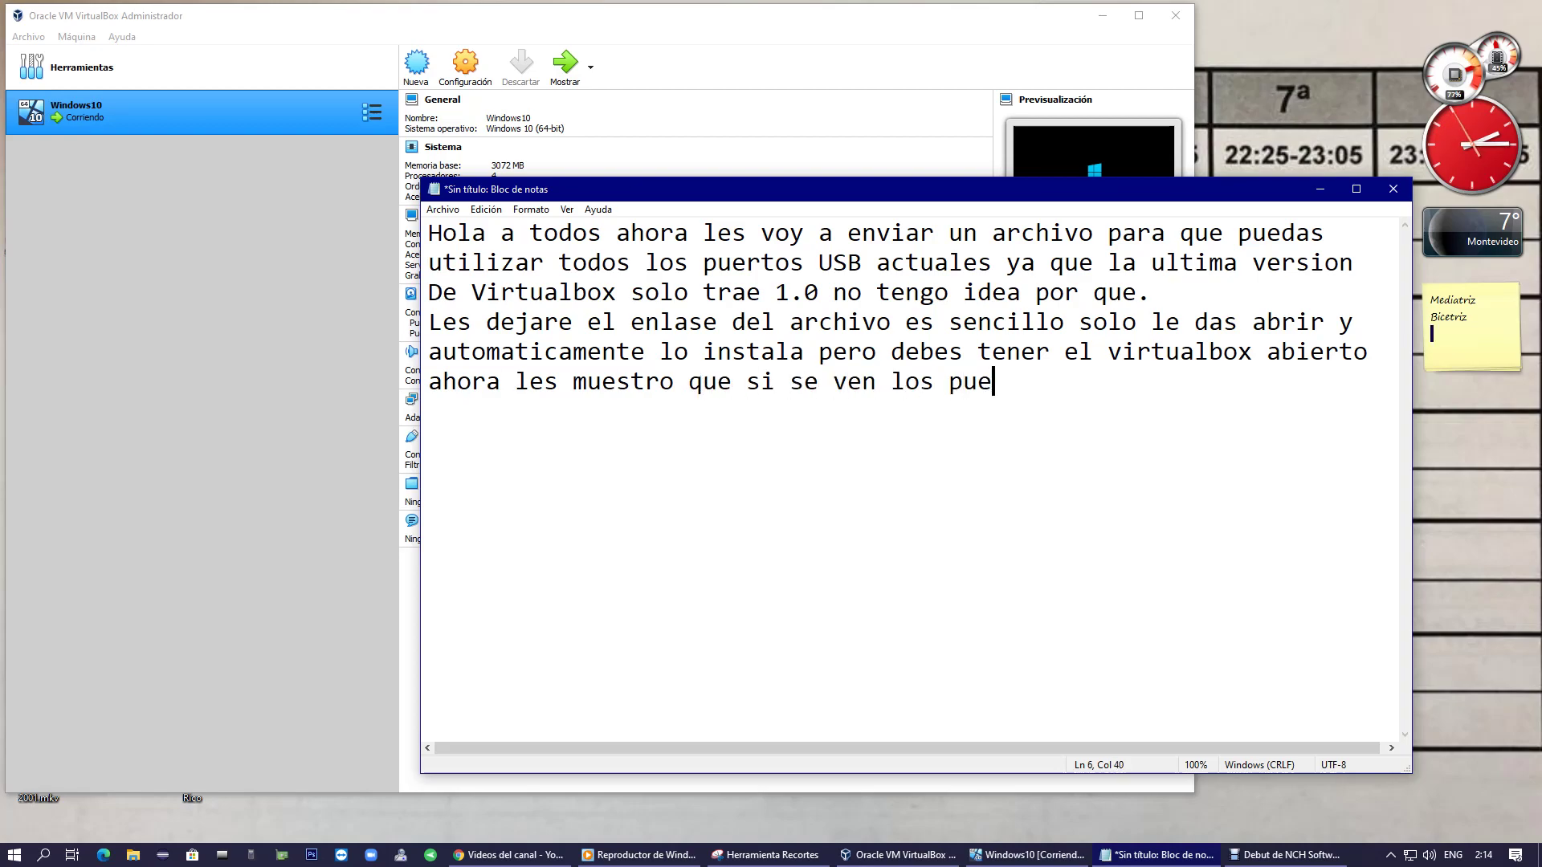
type("rtos")
Switch to VirtualBox and view the USB settings of the Windows10 virtual machine.
left_click(466, 65)
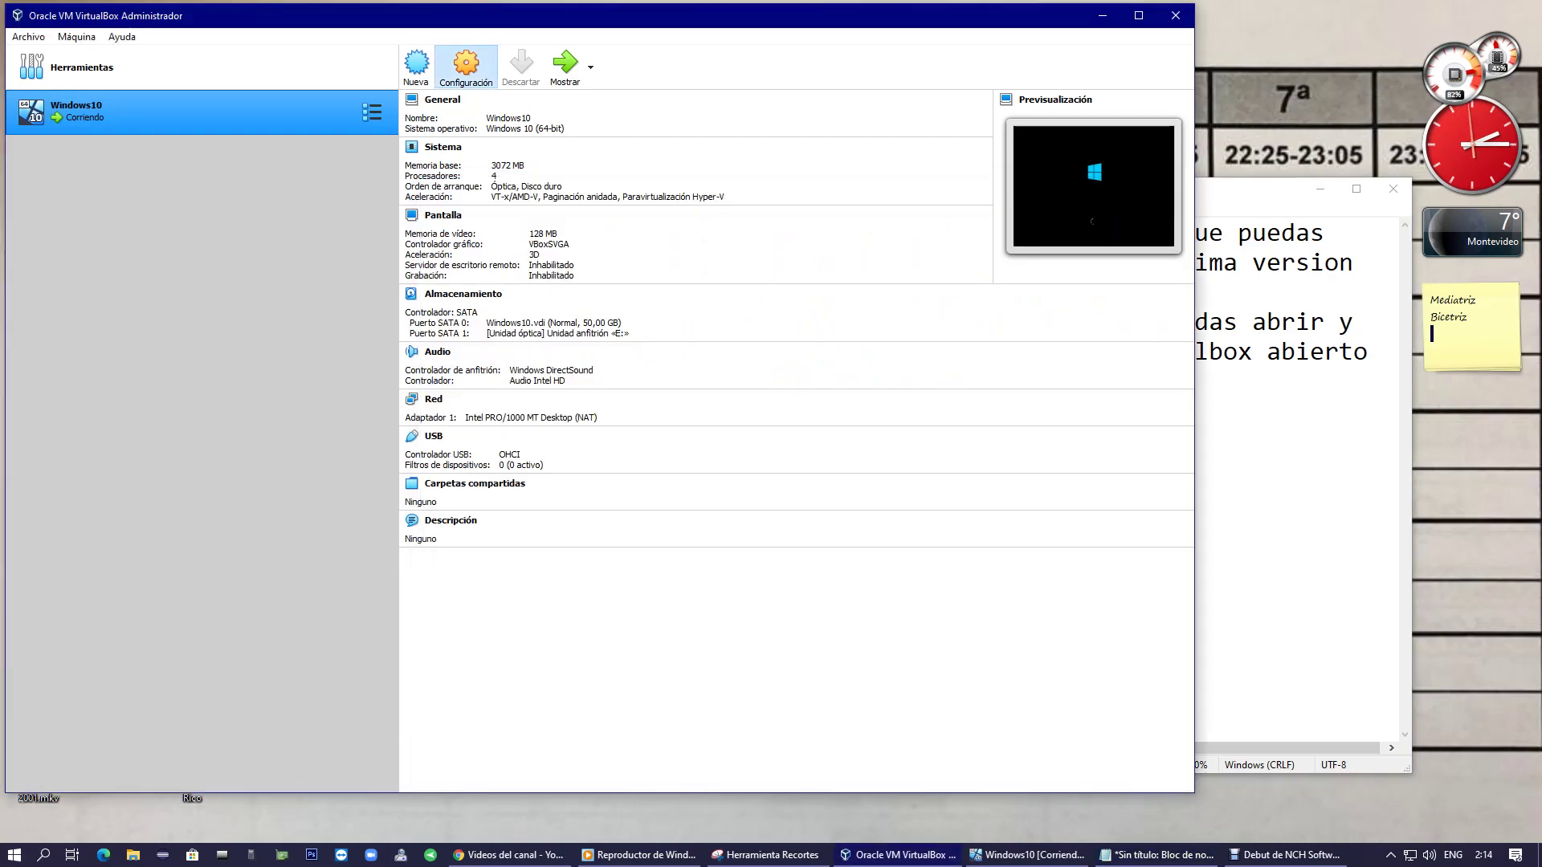
left_click(465, 64)
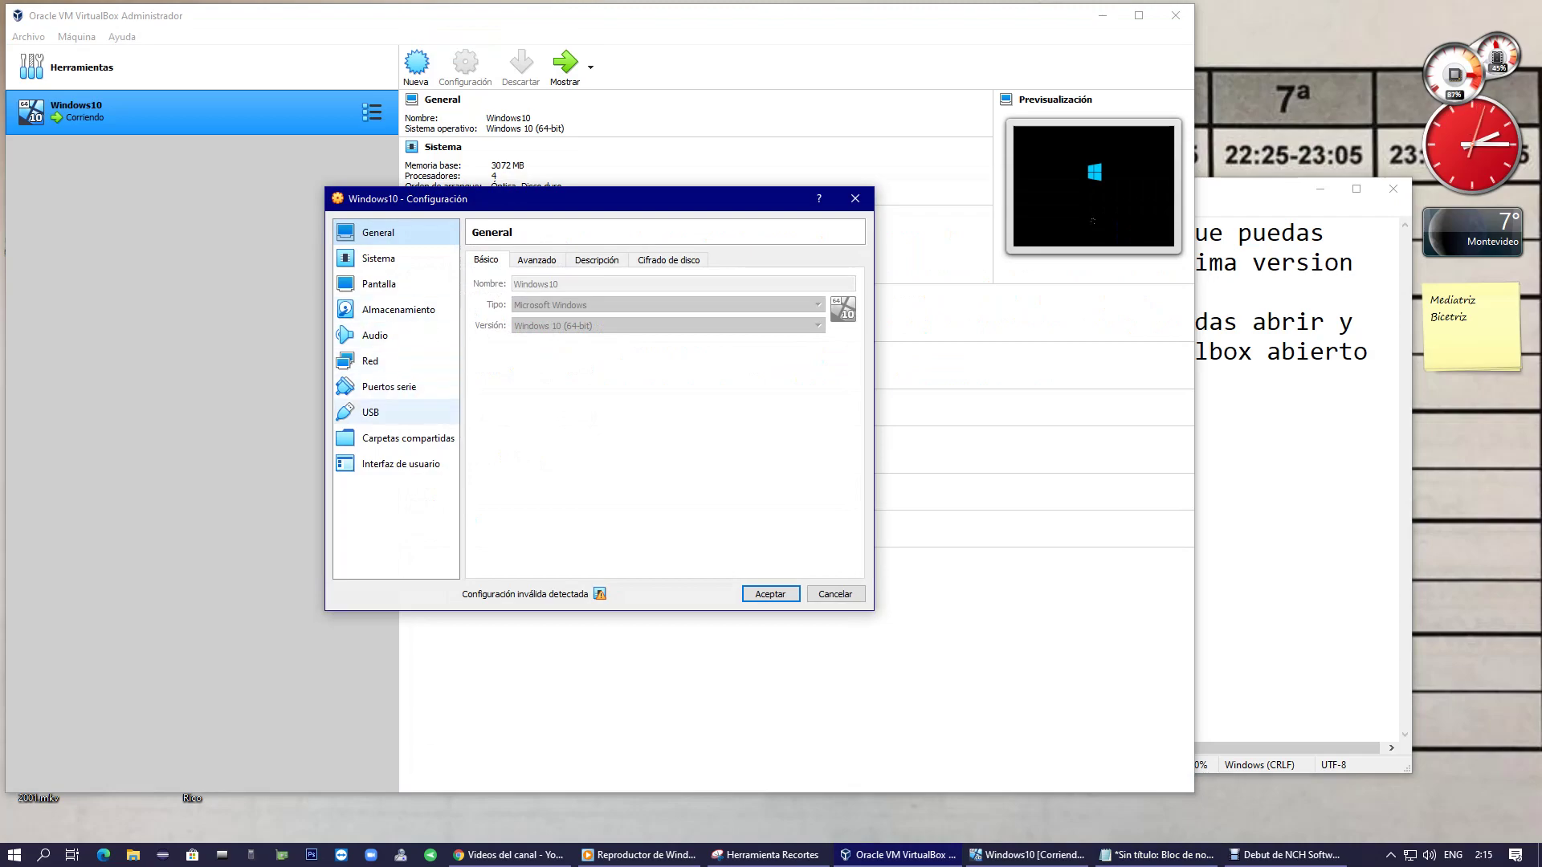
left_click(371, 412)
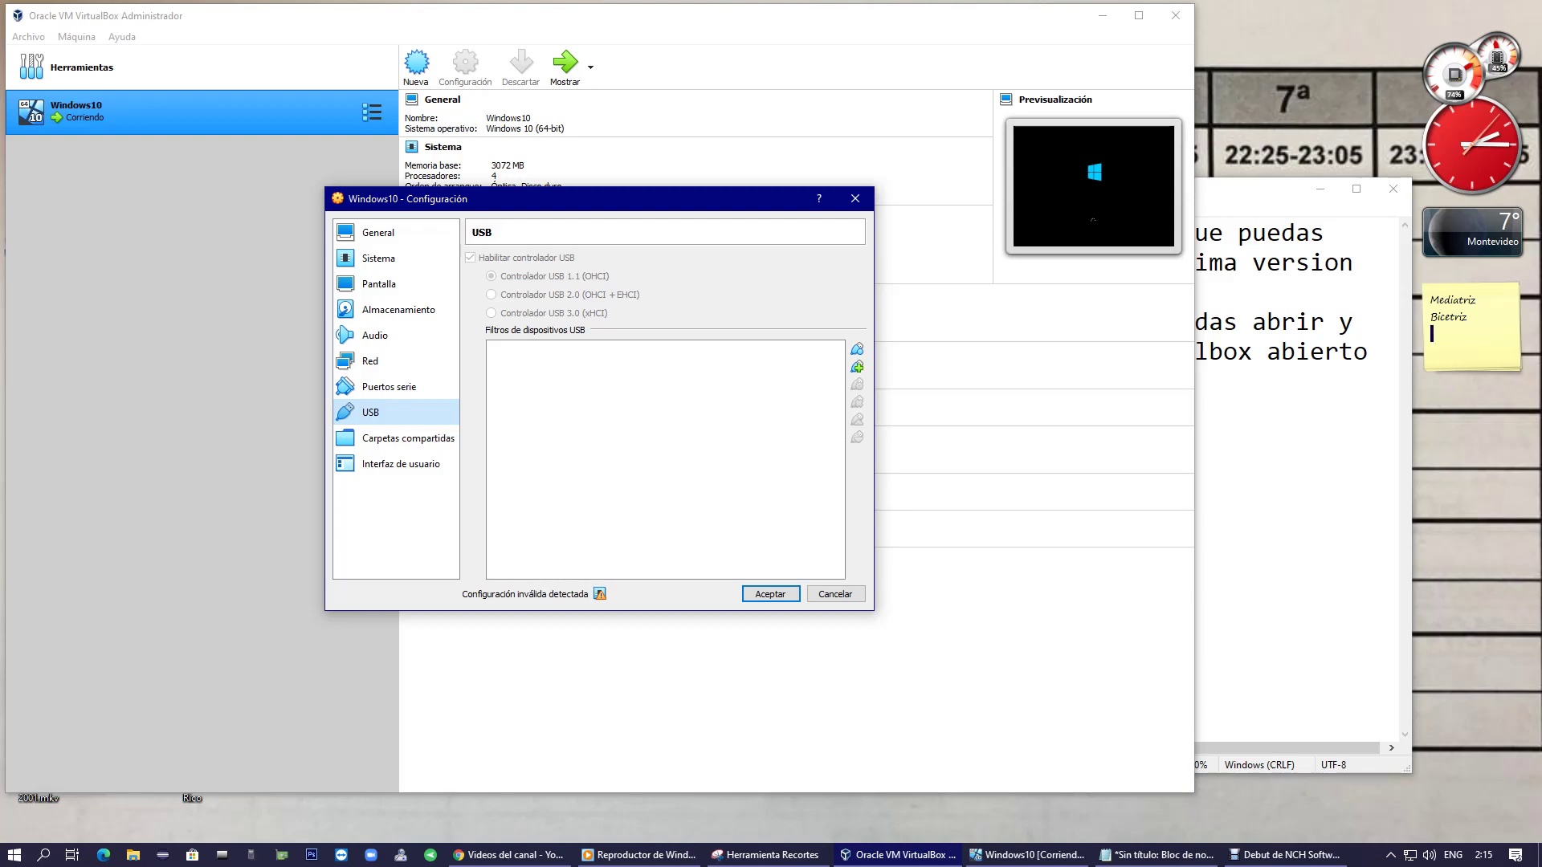
Return to the note in Notepad and add a new line reading "Este virtualbox es la ultima version".
key("alt+Tab")
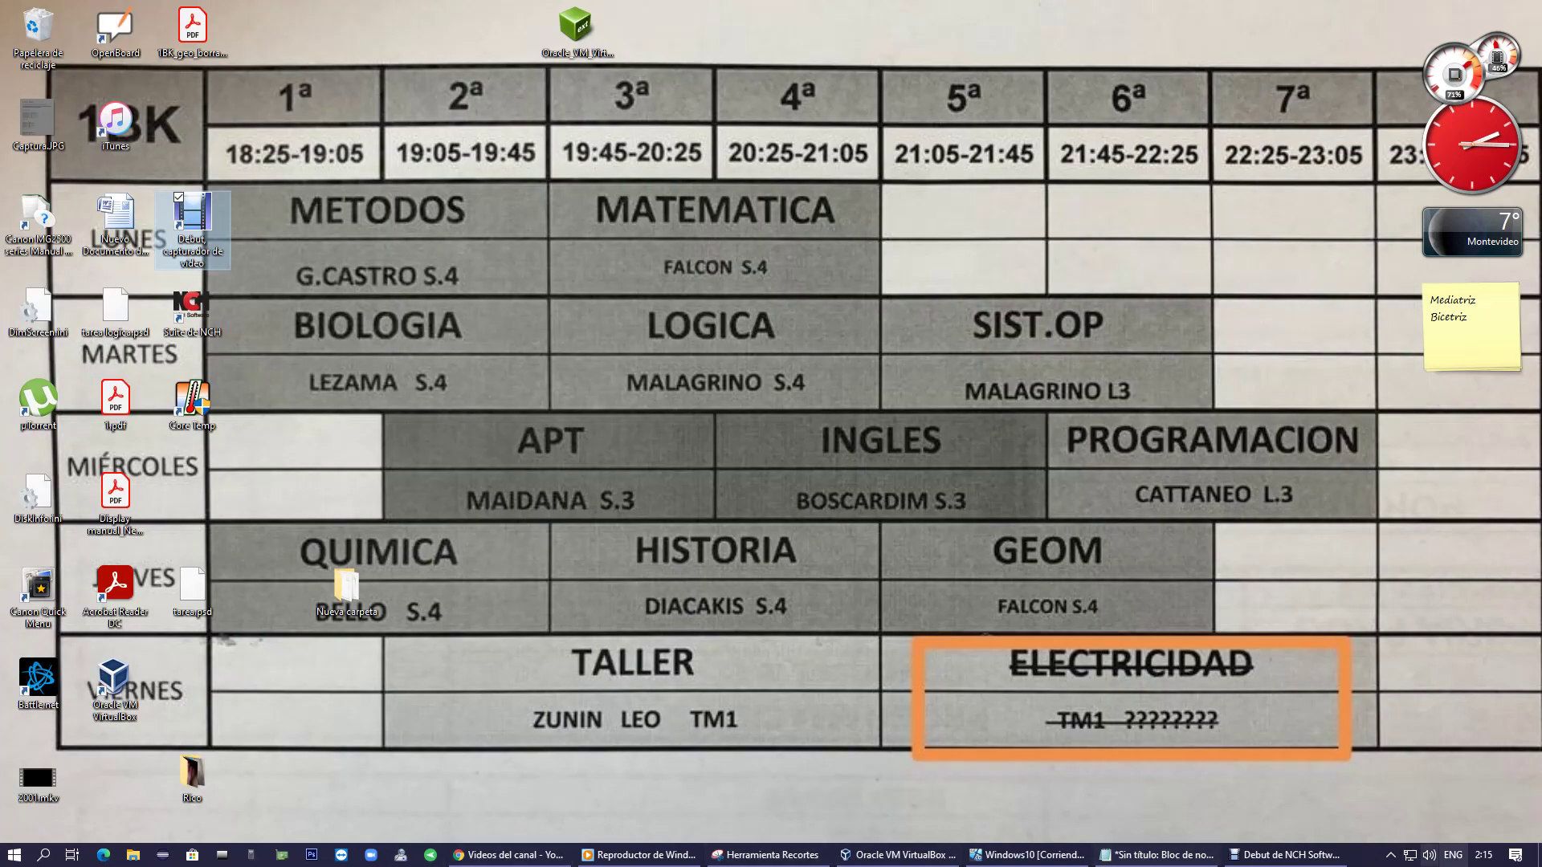
key("alt+Tab")
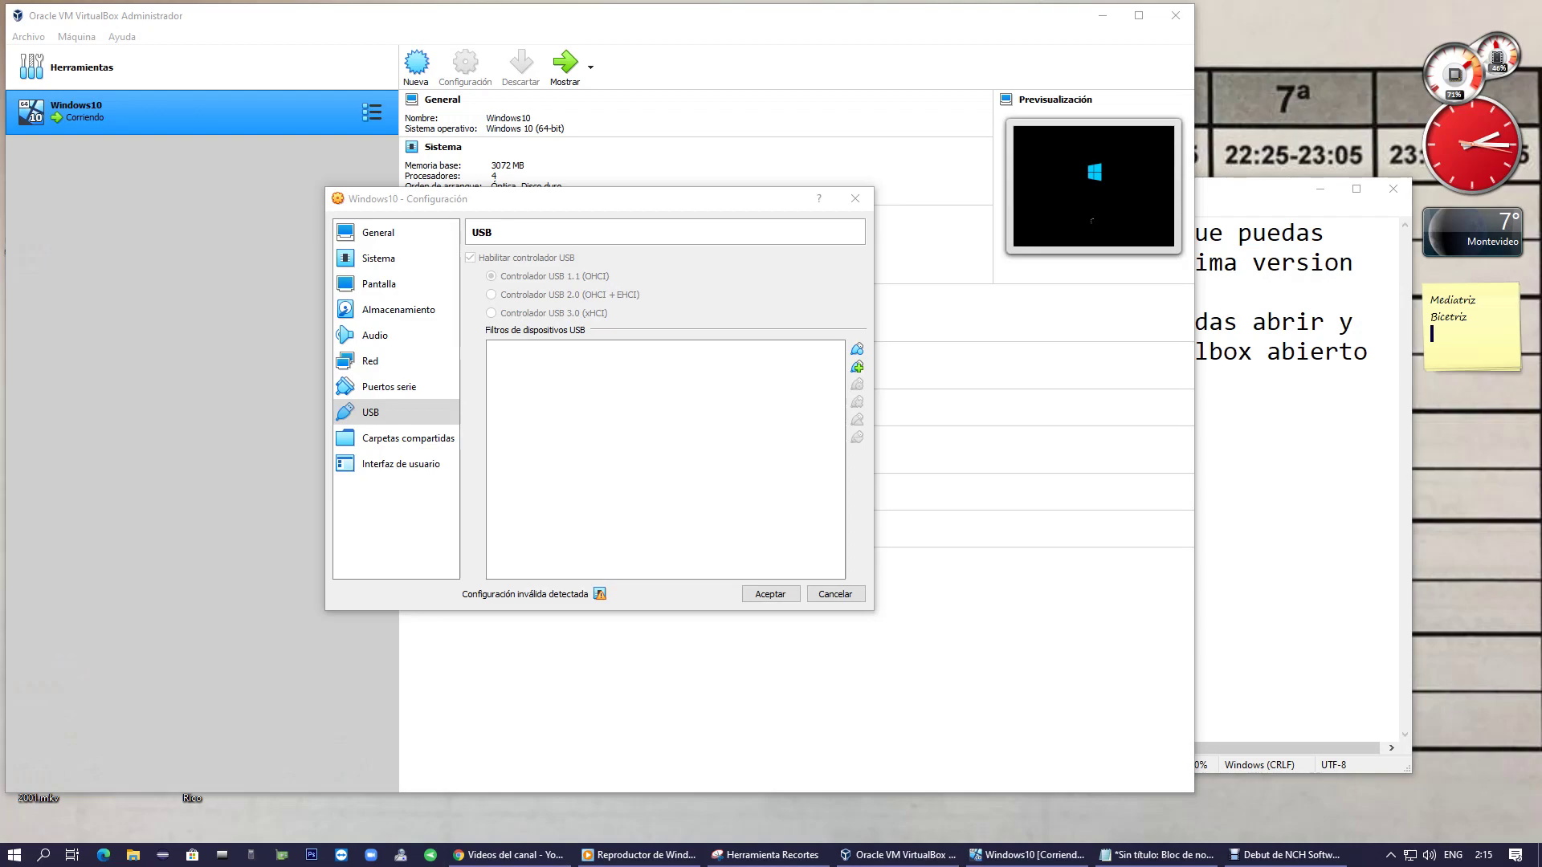
key("alt+Tab")
type("Este virtua")
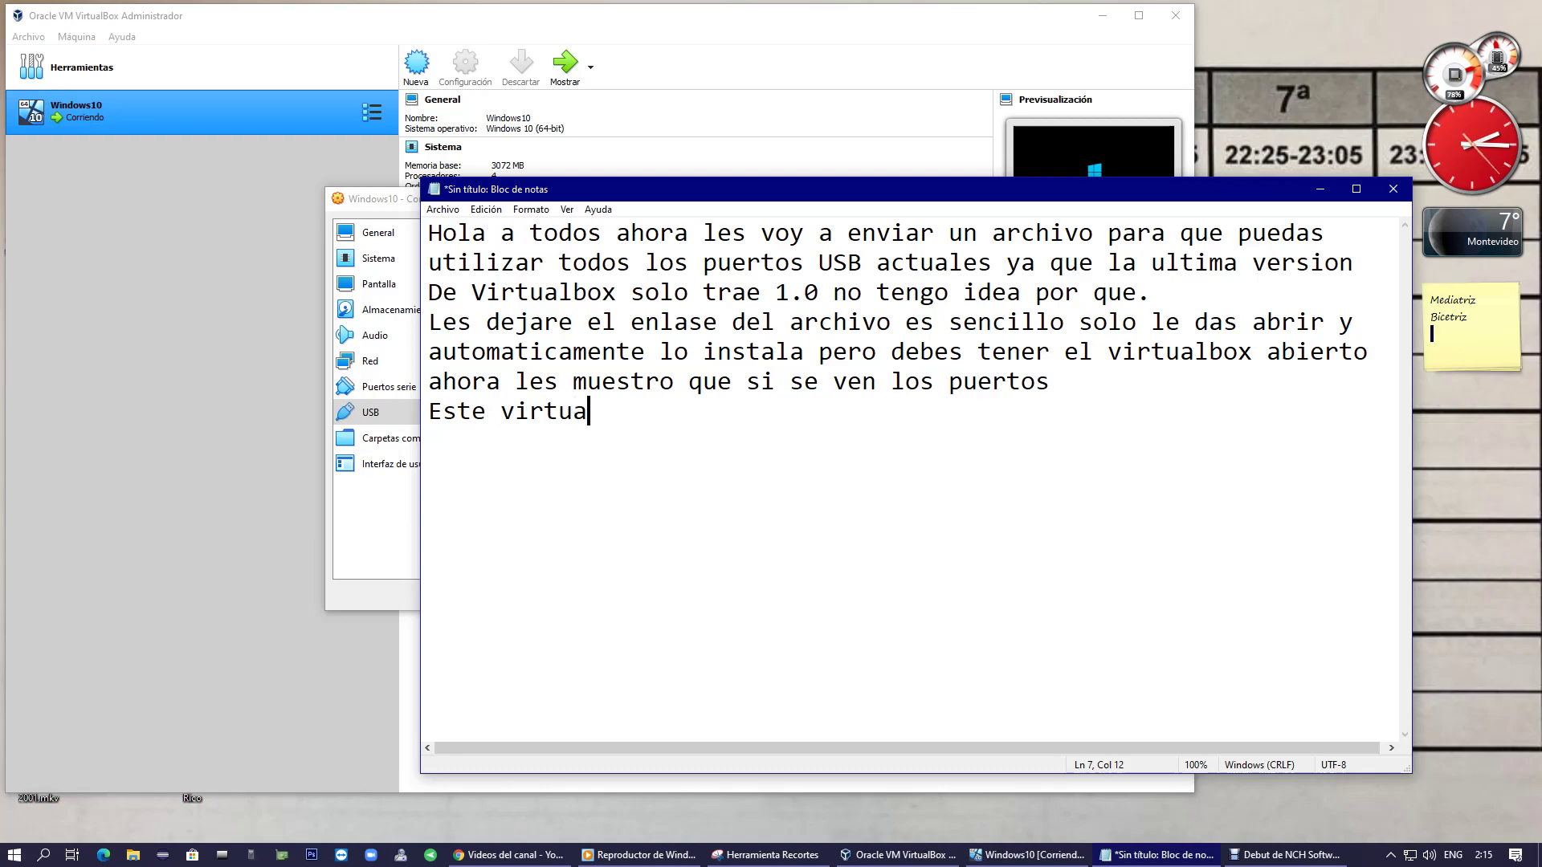
type("lbox es la u")
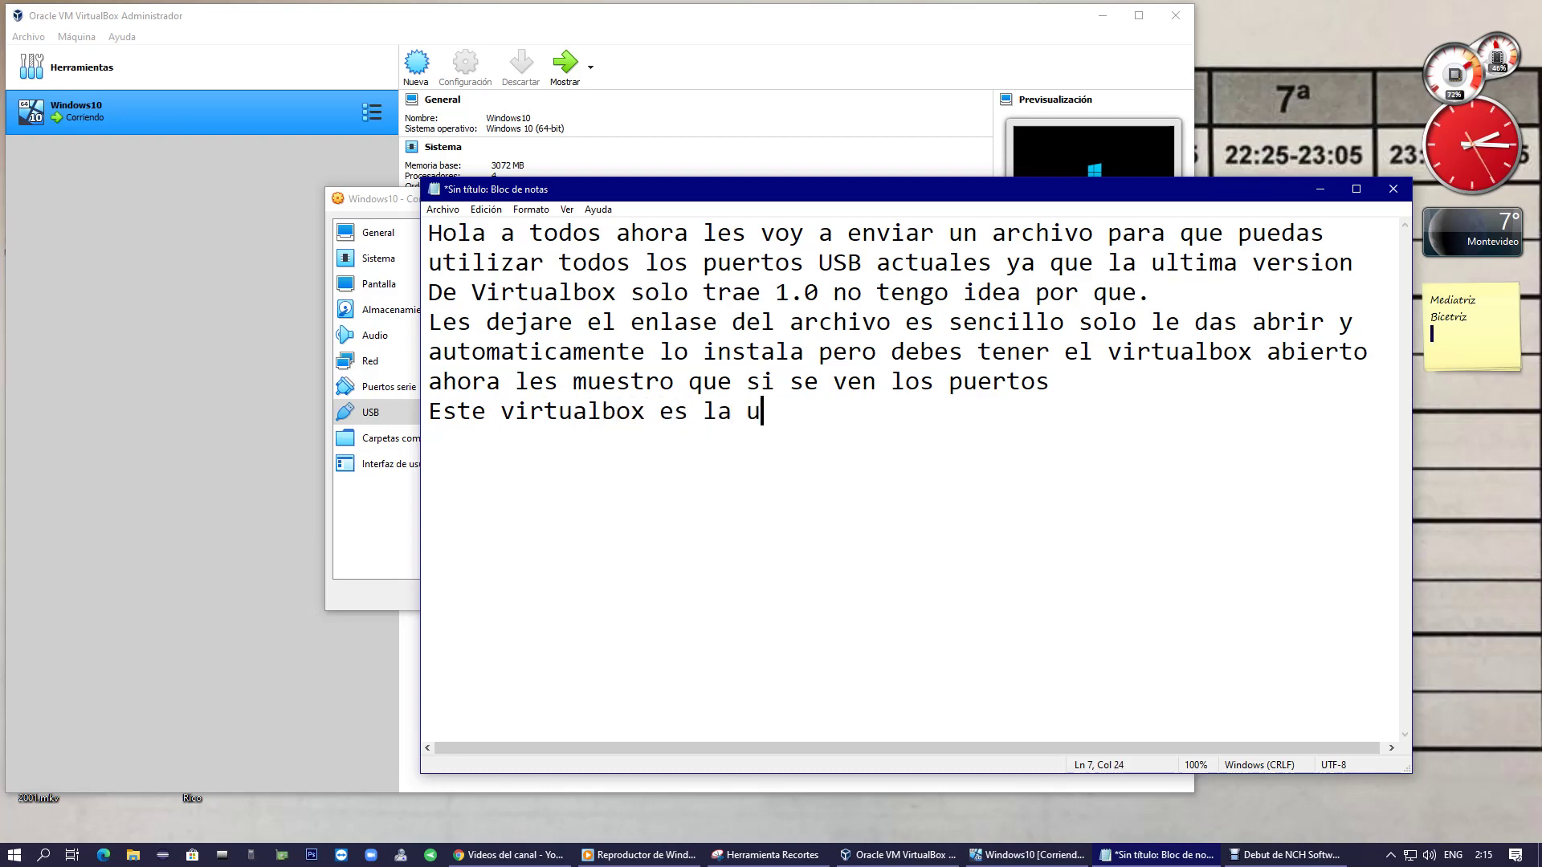
type("ltima version")
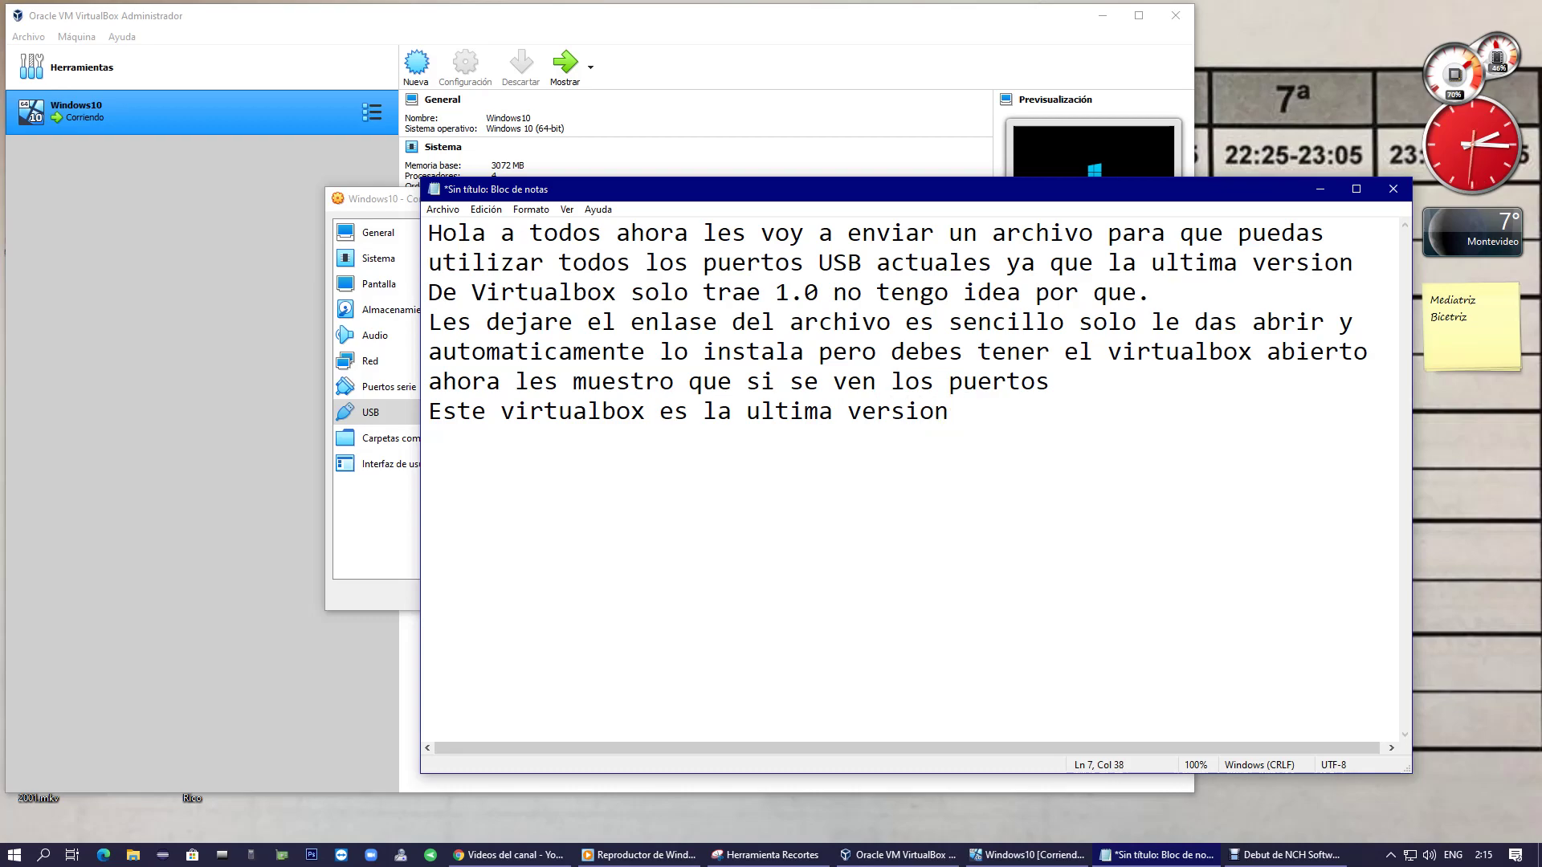
left_click(1285, 855)
key("ctrl+F9")
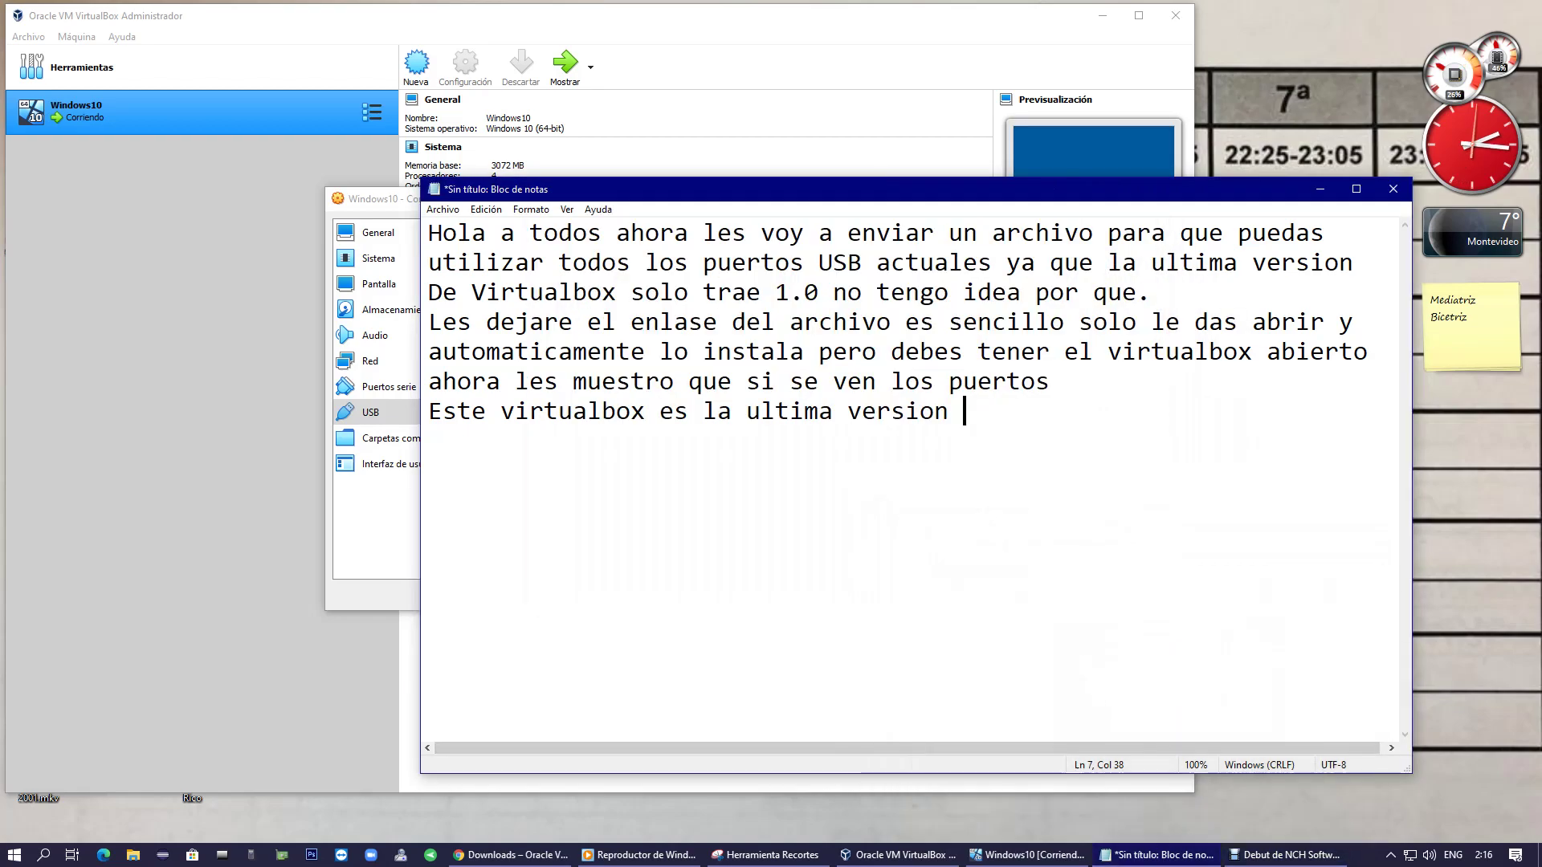
Extend the note's last line with "ahora ahora del mes de Agosto 2020".
type("a")
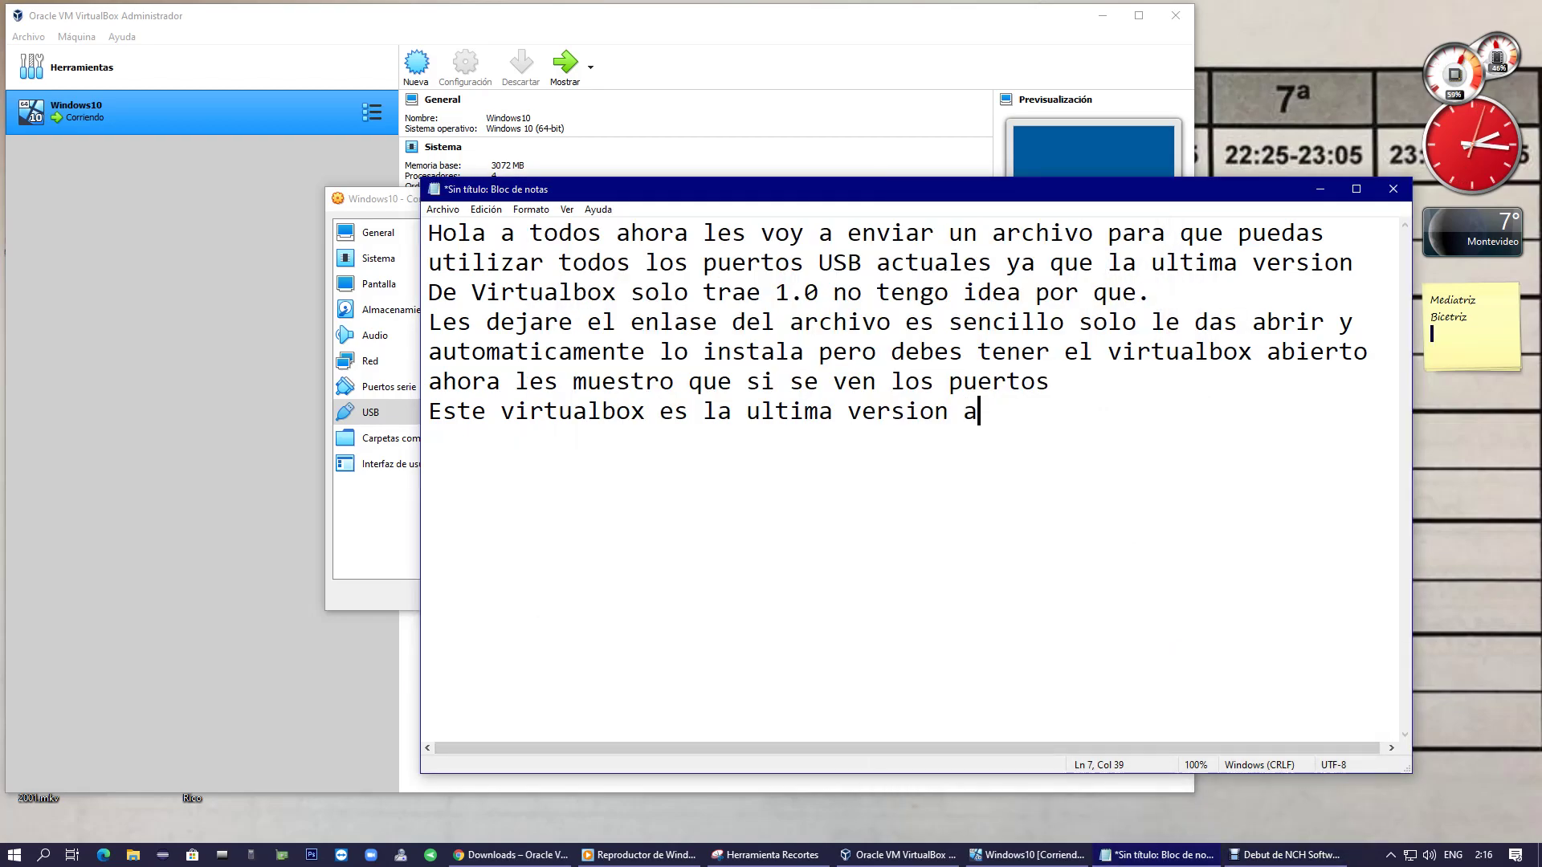
type("hora ahora ")
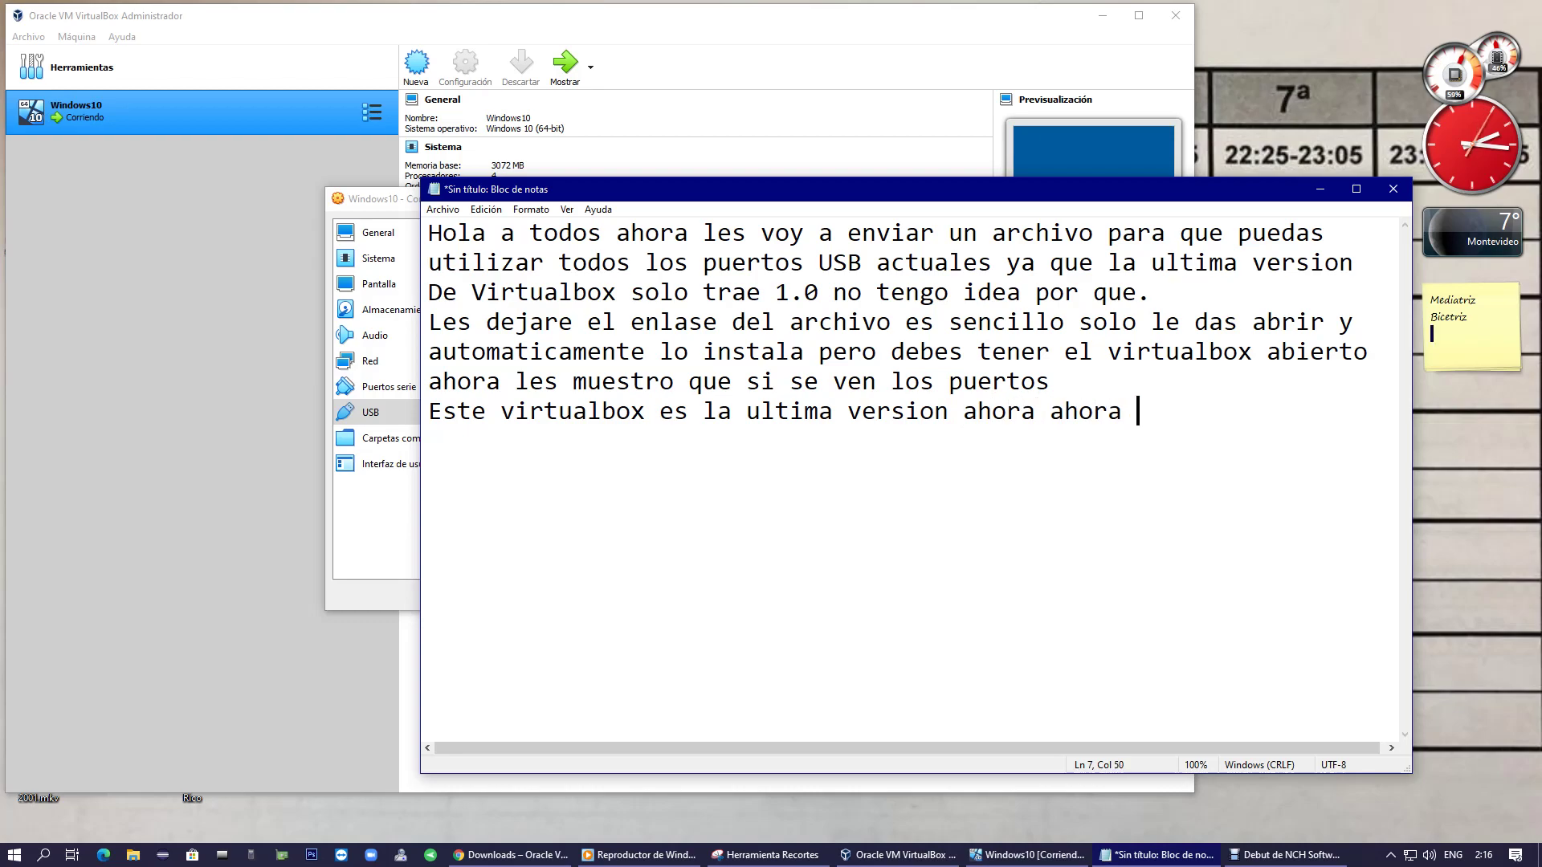
type("del mes de ")
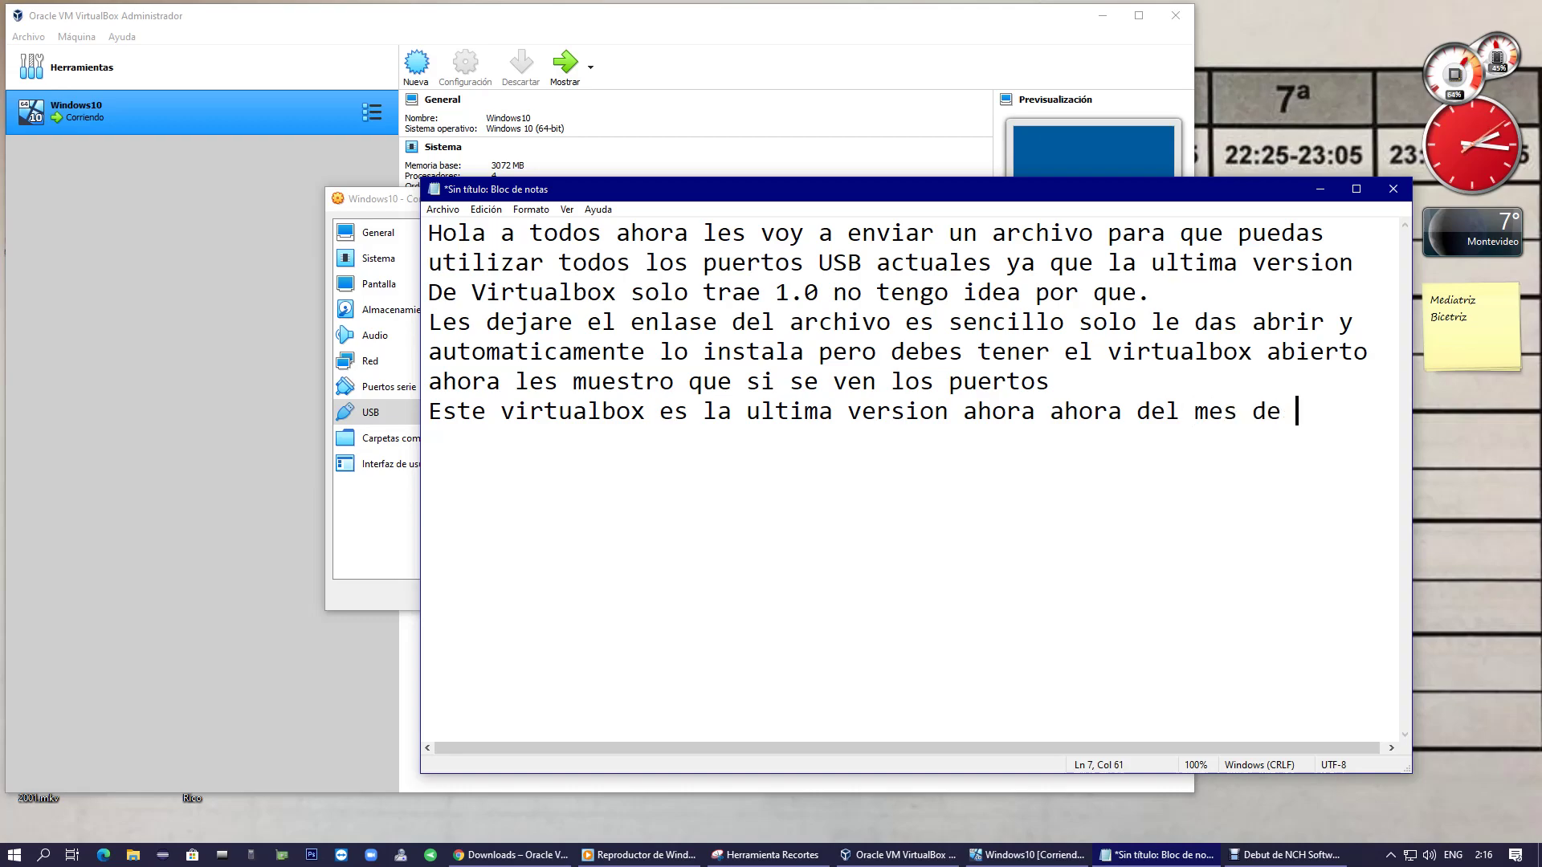
type("Agosto 201")
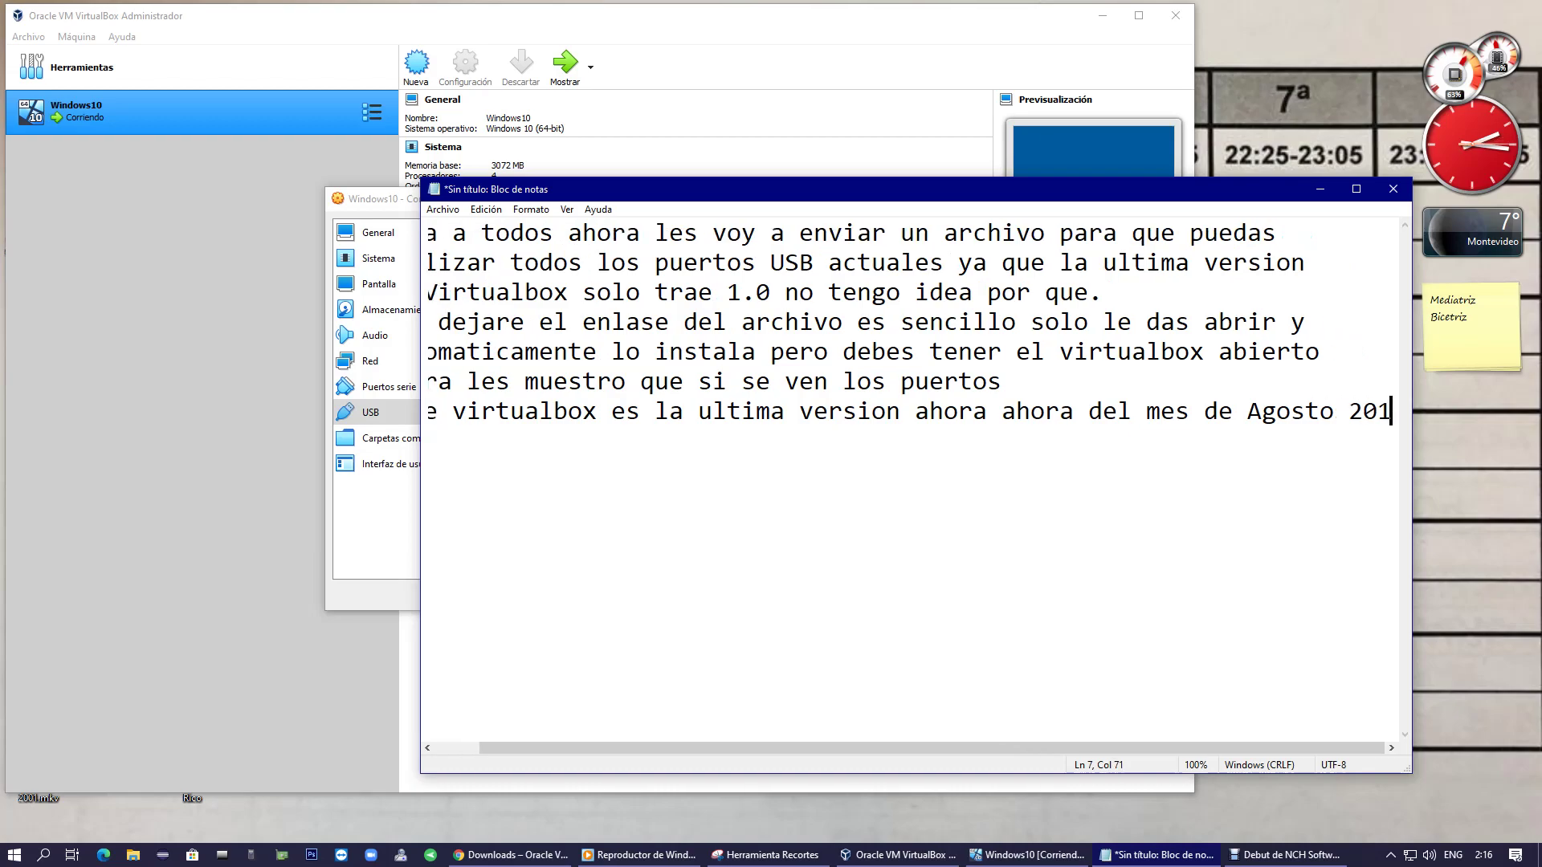
type("20")
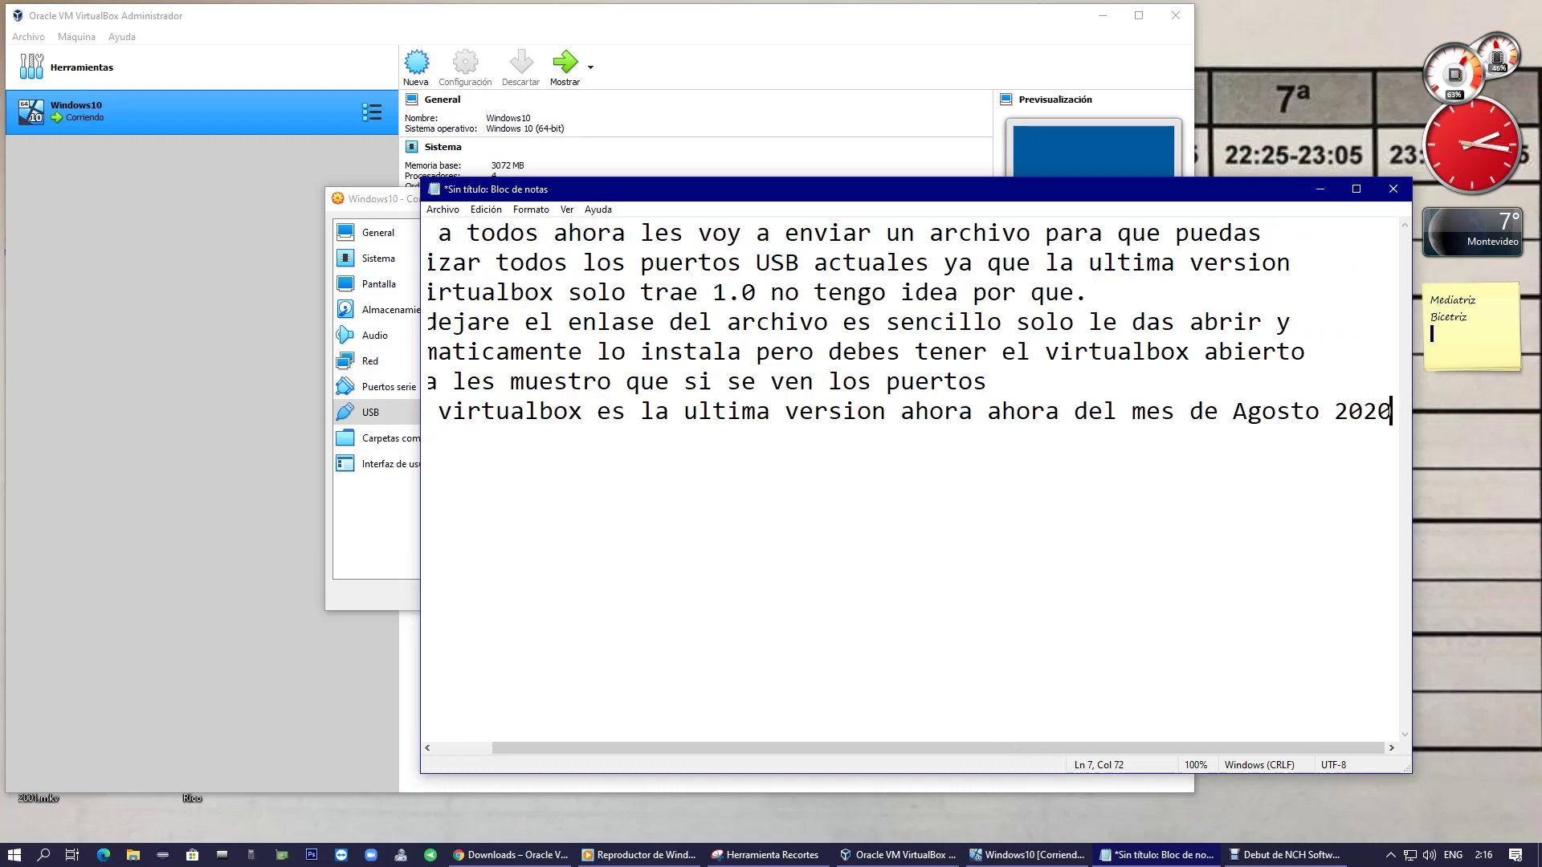
key("BackSpace")
key("BackSpace")
key("BackSpace")
key("BackSpace")
Start a new line in the note reading "de la version 6.1.12".
key("Return")
type("de la ve")
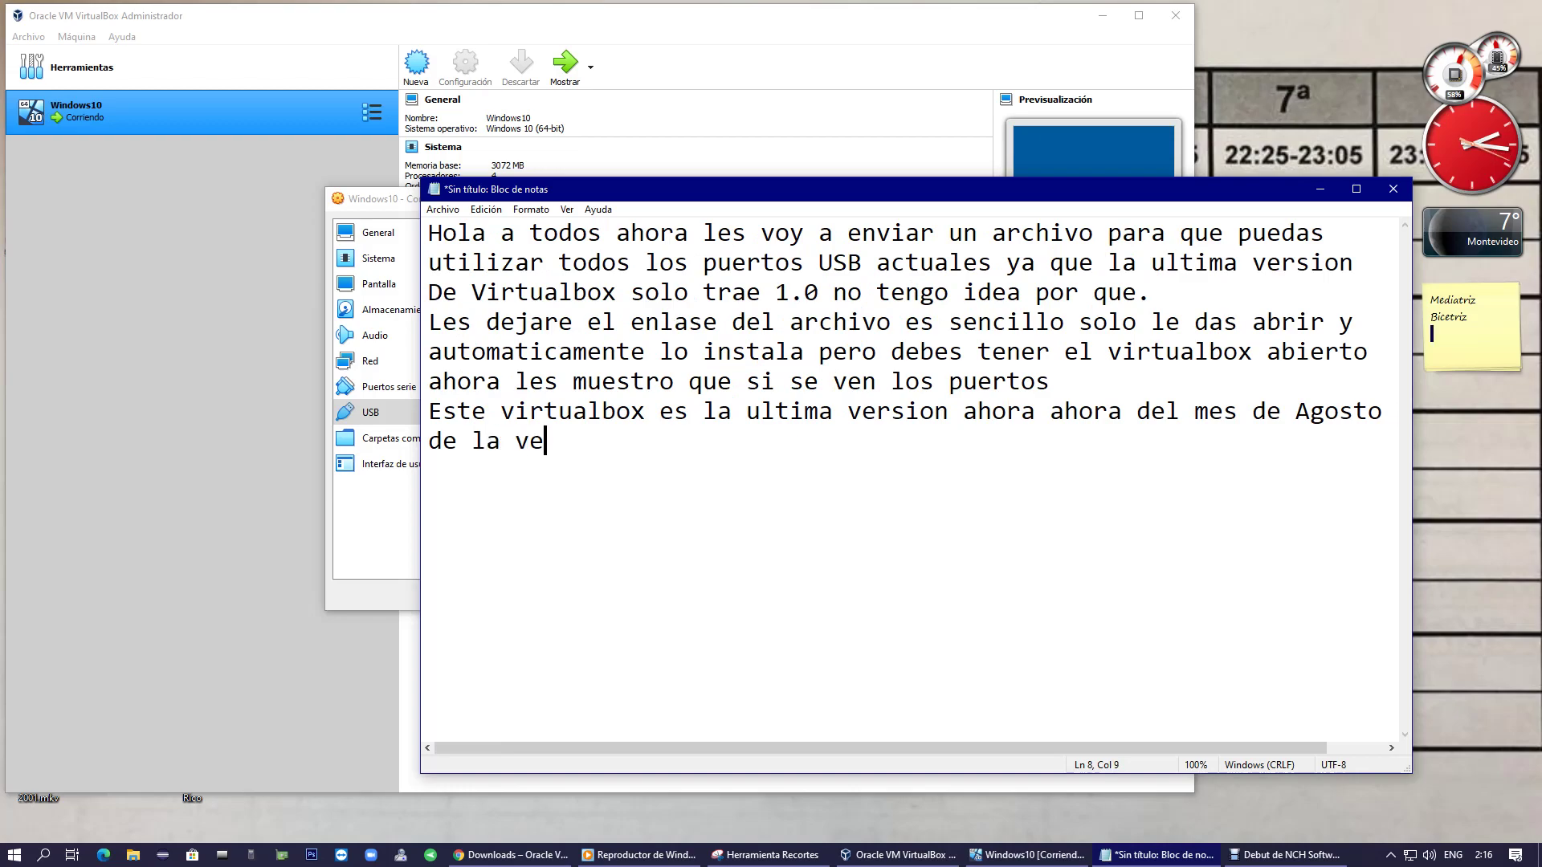
type("rsion 6.1.12 ")
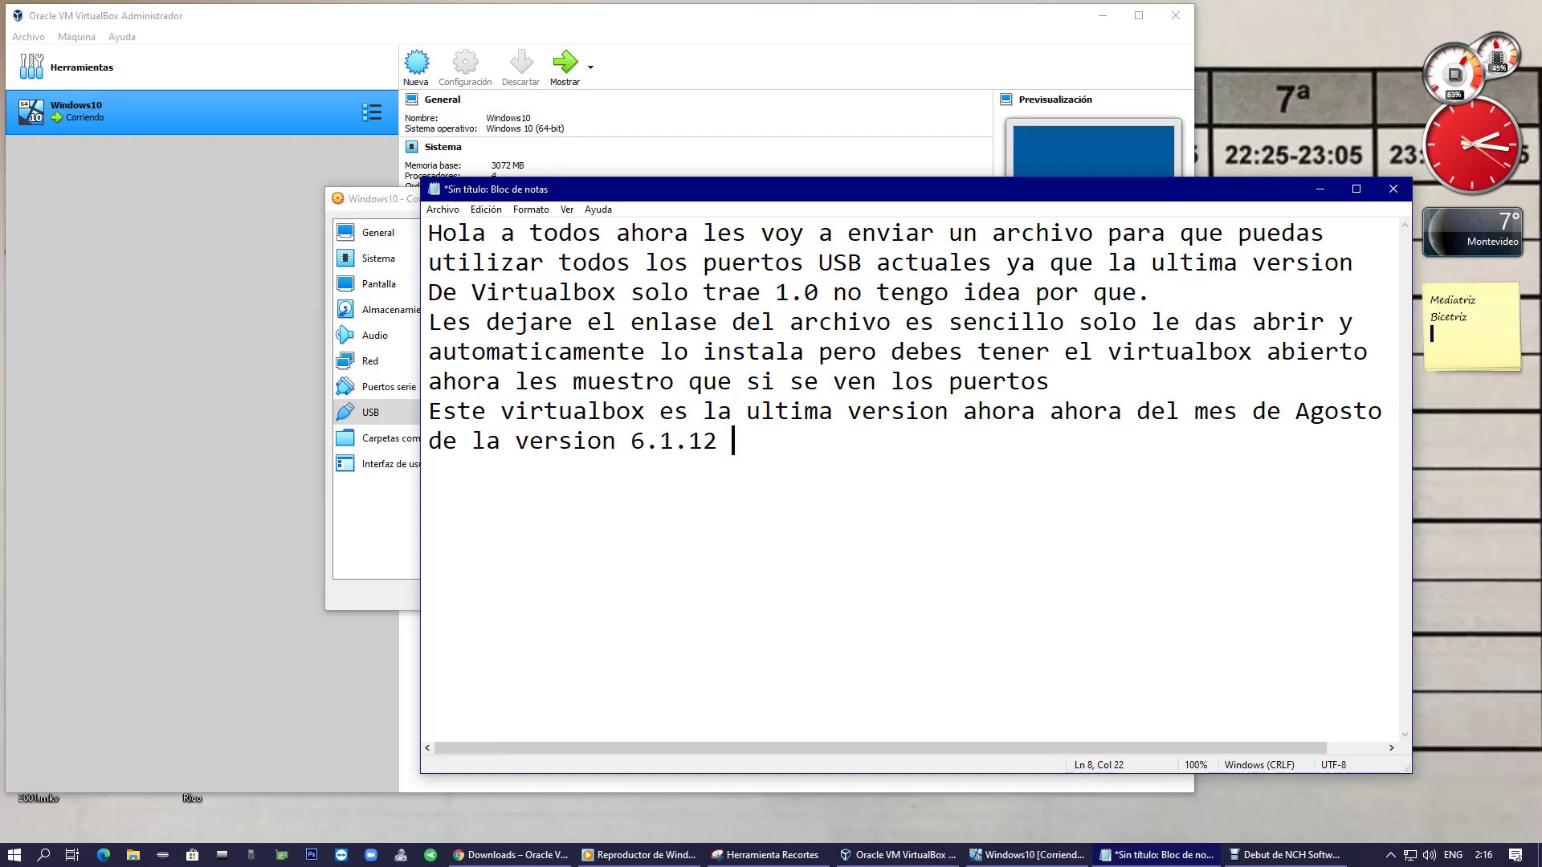
Continue the version line with "suerte y nada de esperar 10 segundos 20 veces para".
type("sue")
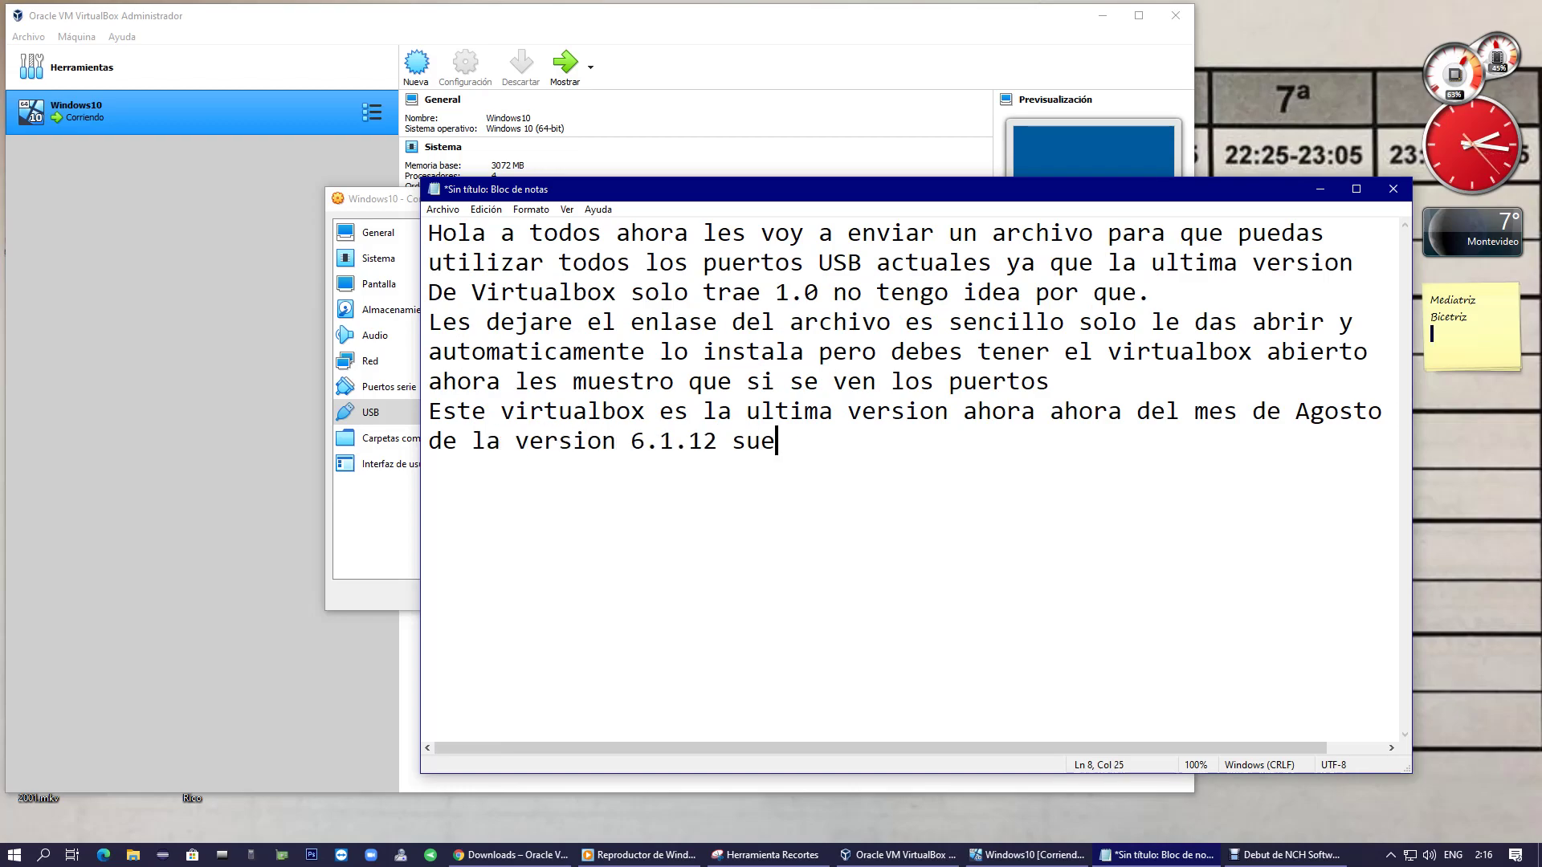
type("rte y ")
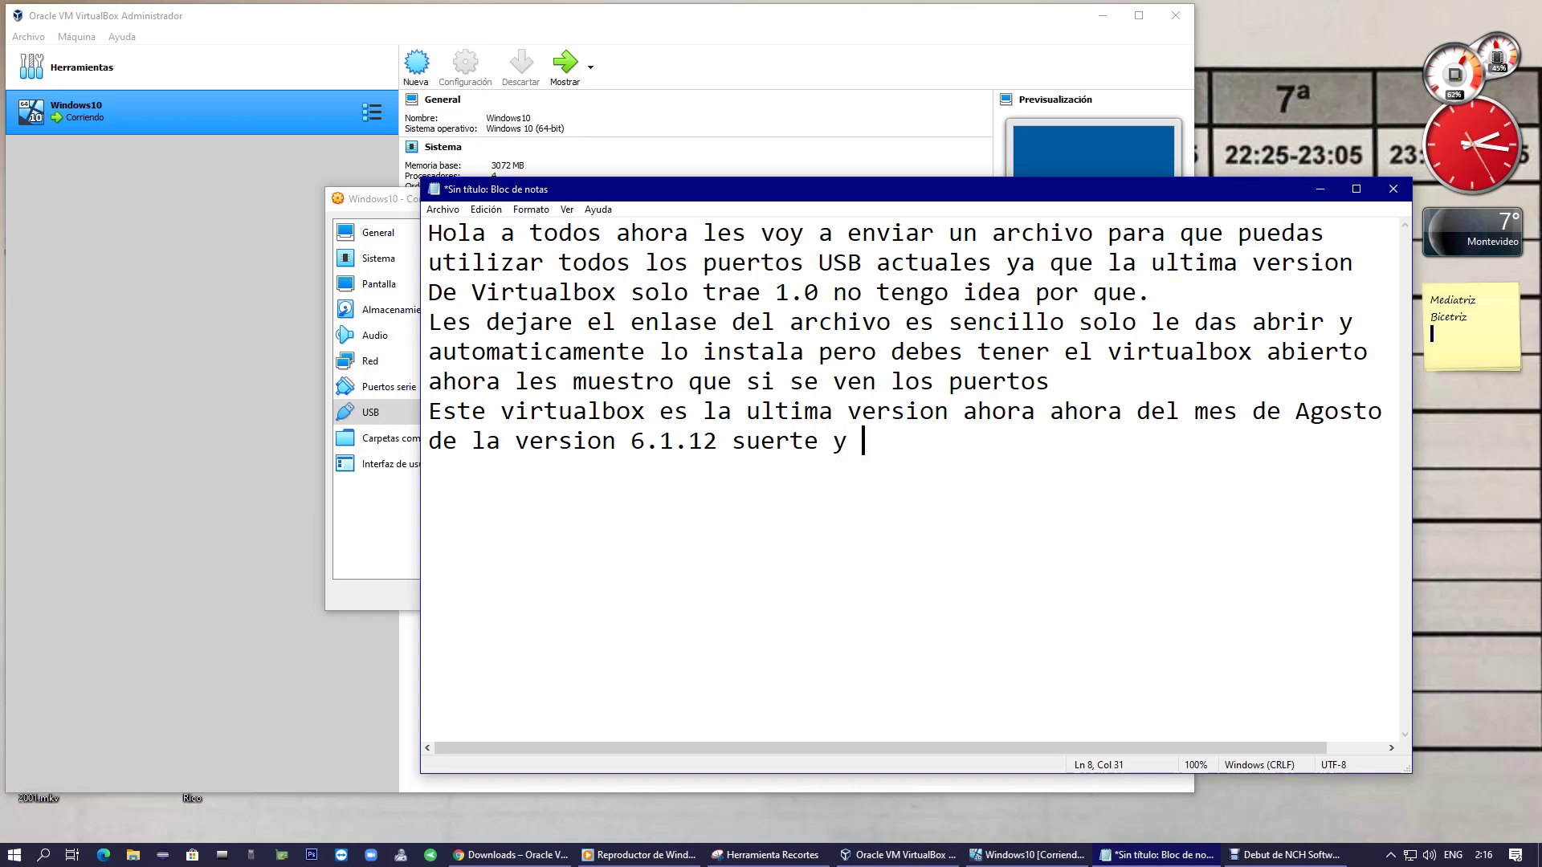
type("nada de esperar ")
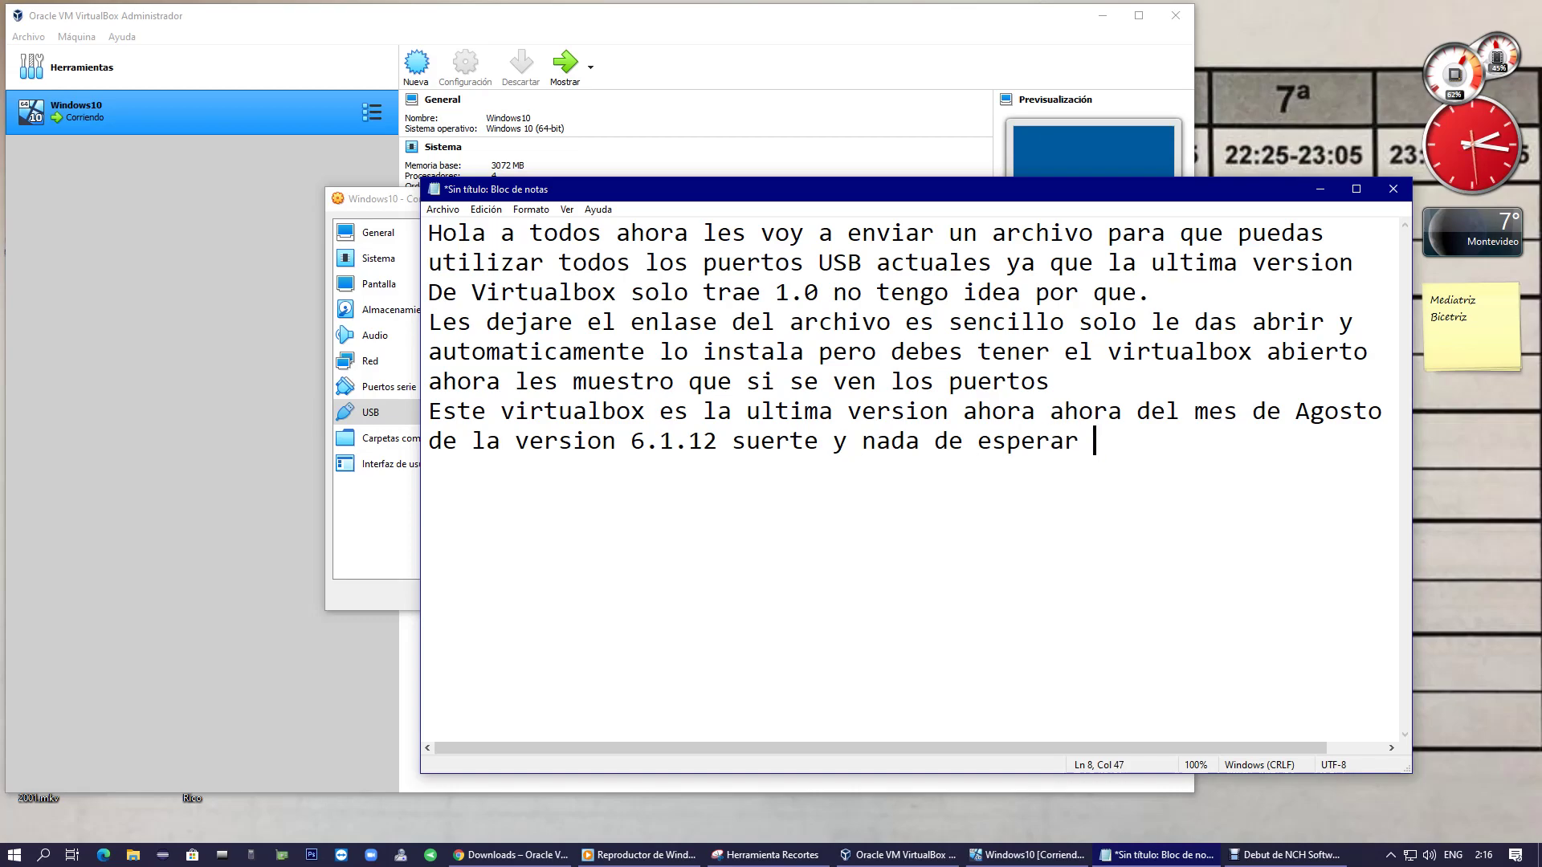
type("10 segundos pa")
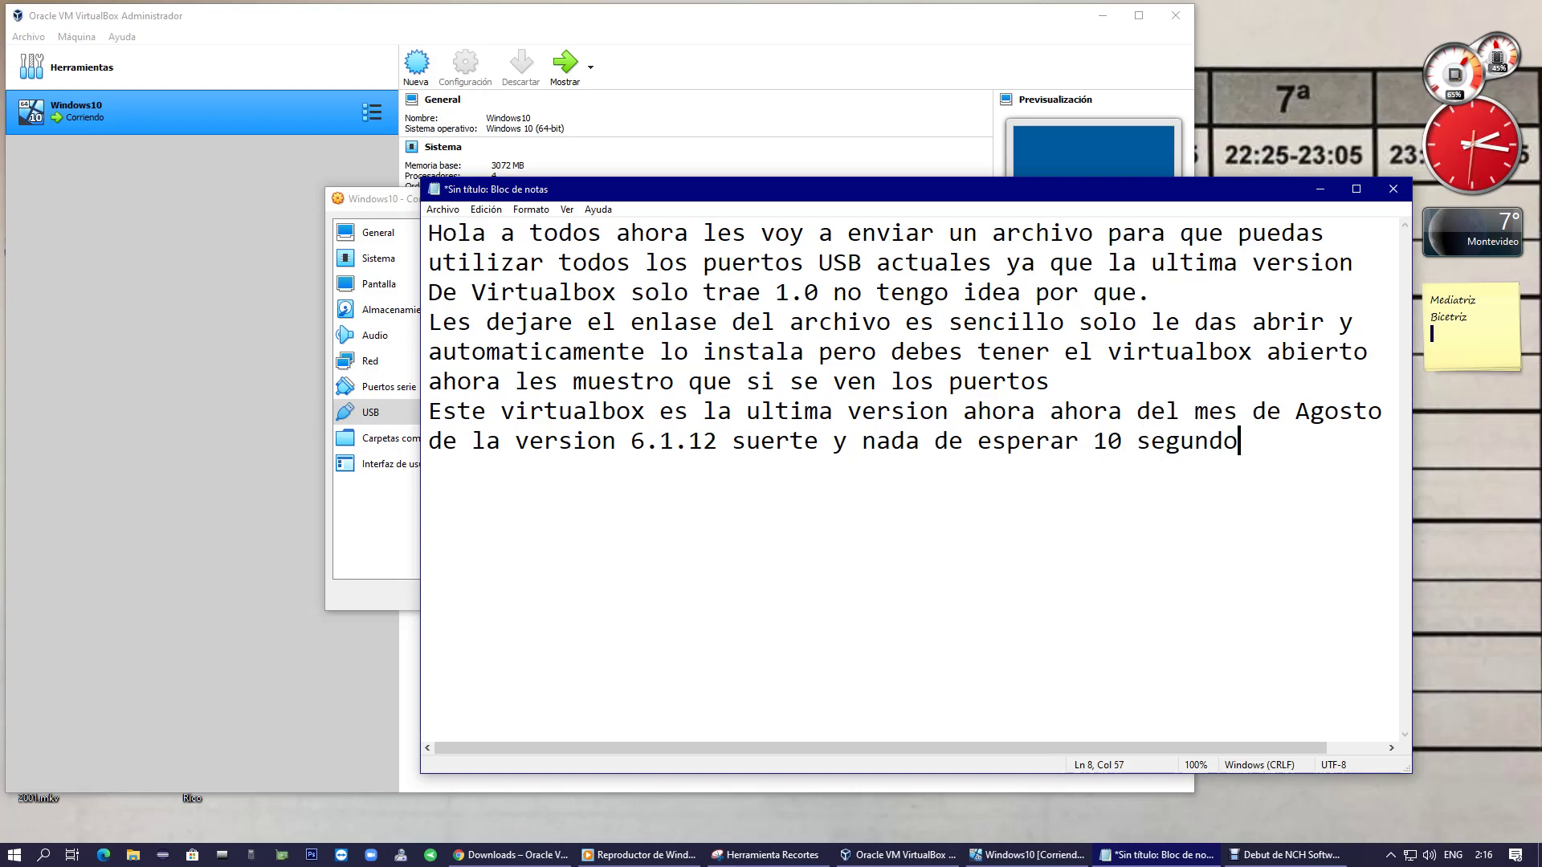
key("BackSpace")
key("BackSpace")
type("20 veces par")
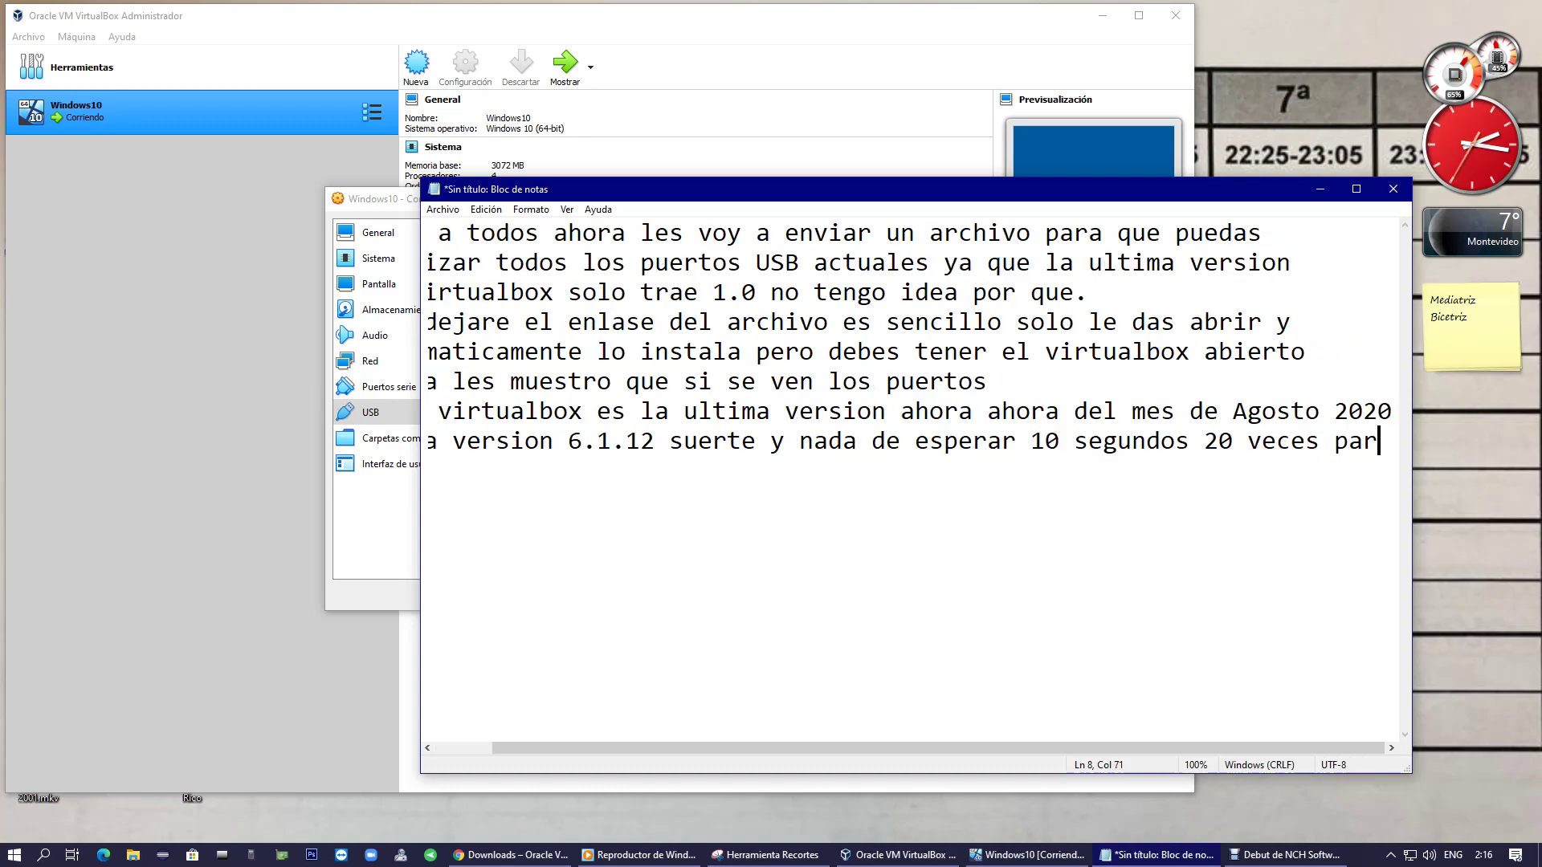
type("a objetene")
key("BackSpace")
key("BackSpace")
key("BackSpace")
key("BackSpace")
key("BackSpace")
key("BackSpace")
key("BackSpace")
key("BackSpace")
key("BackSpace")
key("BackSpace")
type("a")
key("BackSpace")
key("BackSpace")
key("BackSpace")
key("BackSpace")
key("BackSpace")
Add a new line to the note reading "obtener el enlase del programa les dejo el directo QUE TANTA VUELTA".
key("Return")
type("obtene")
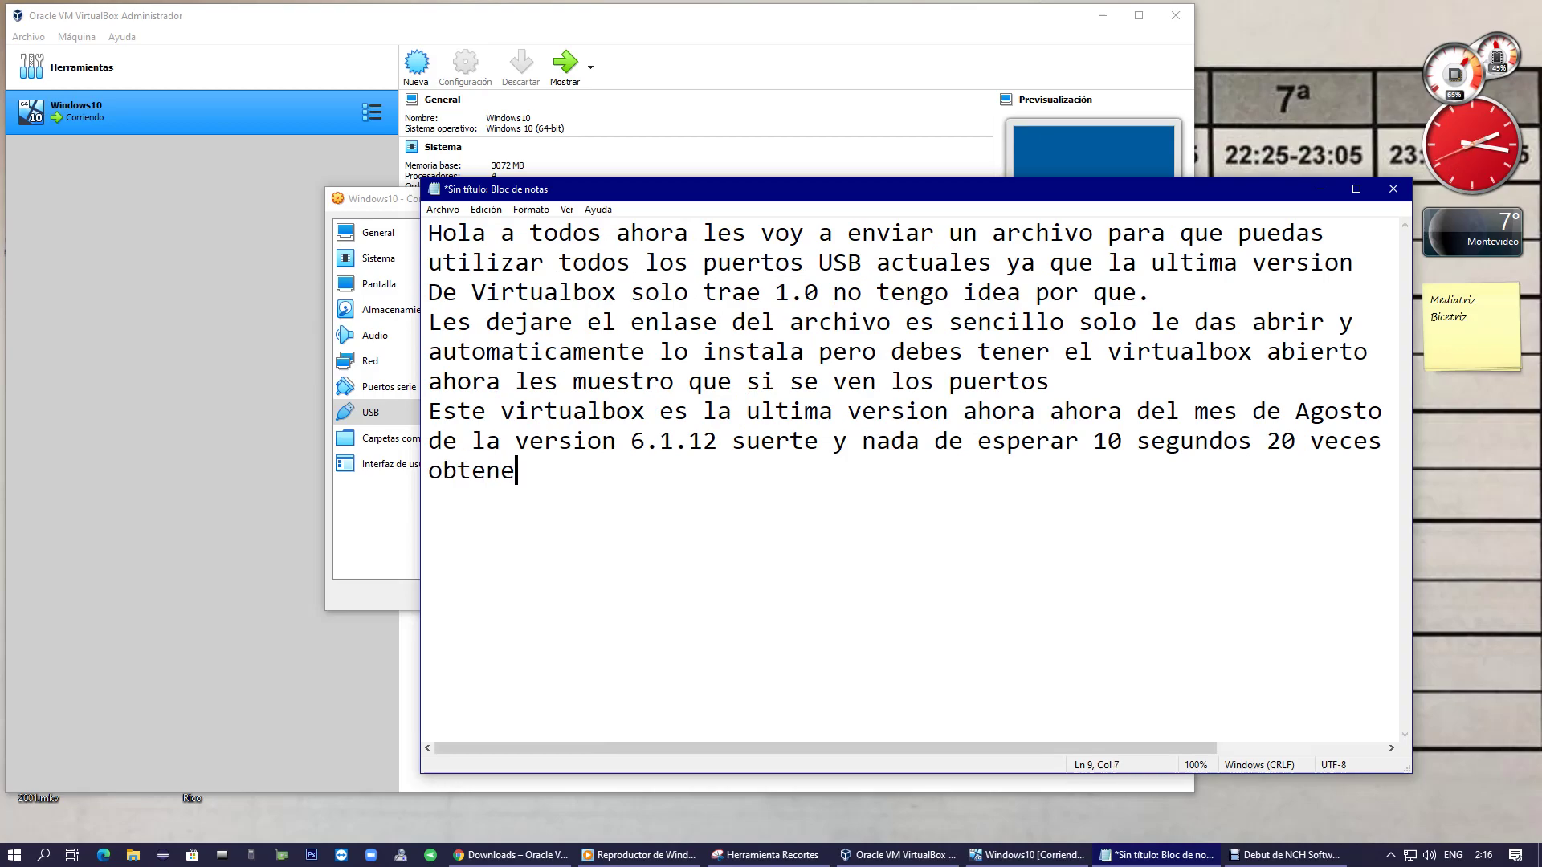
type("r el enl")
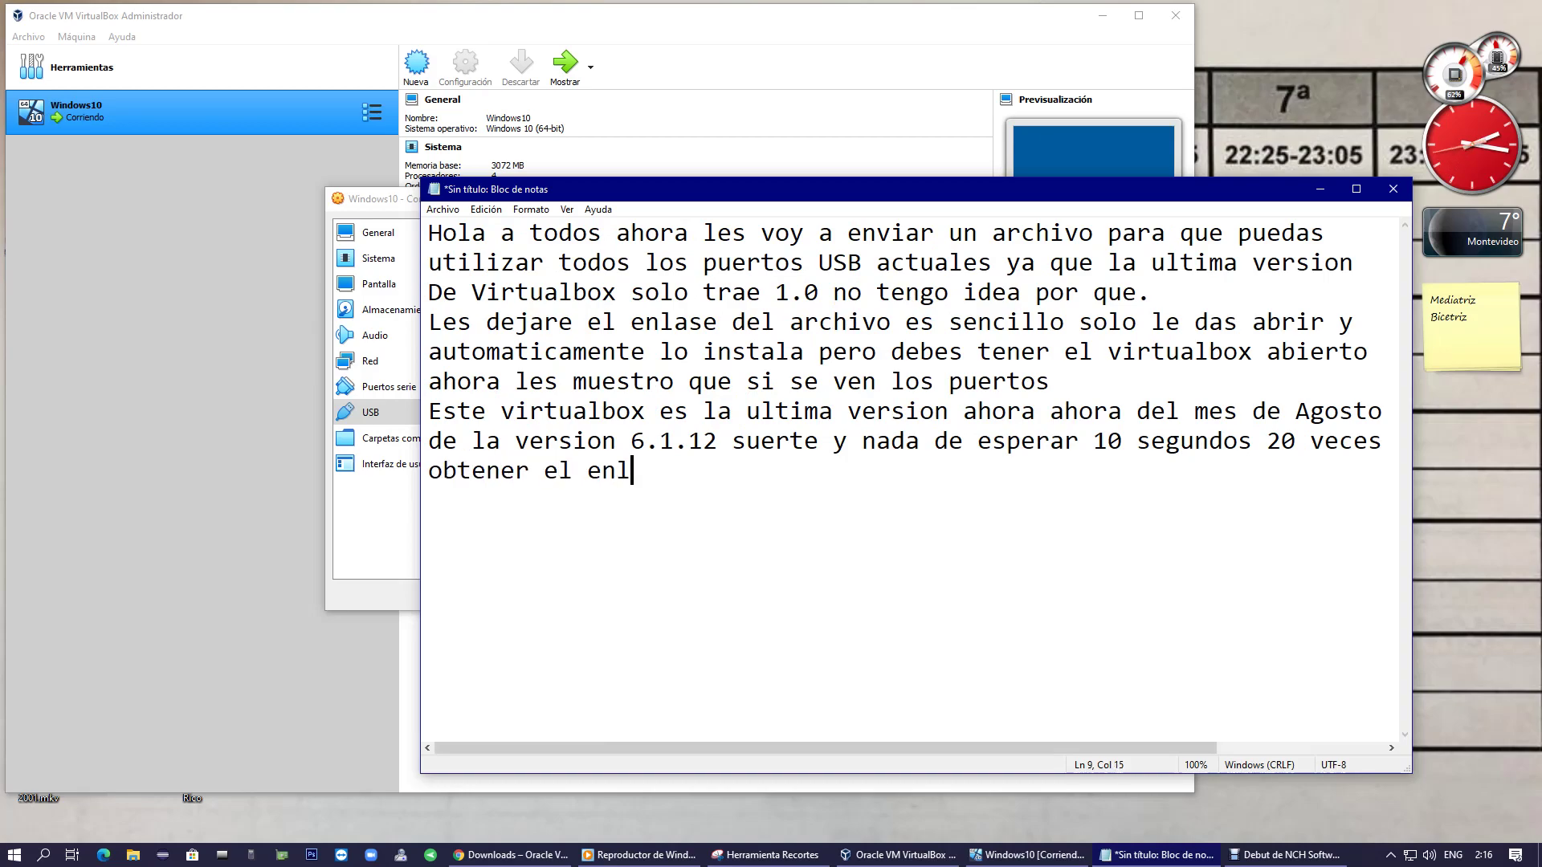
type("ase del pro")
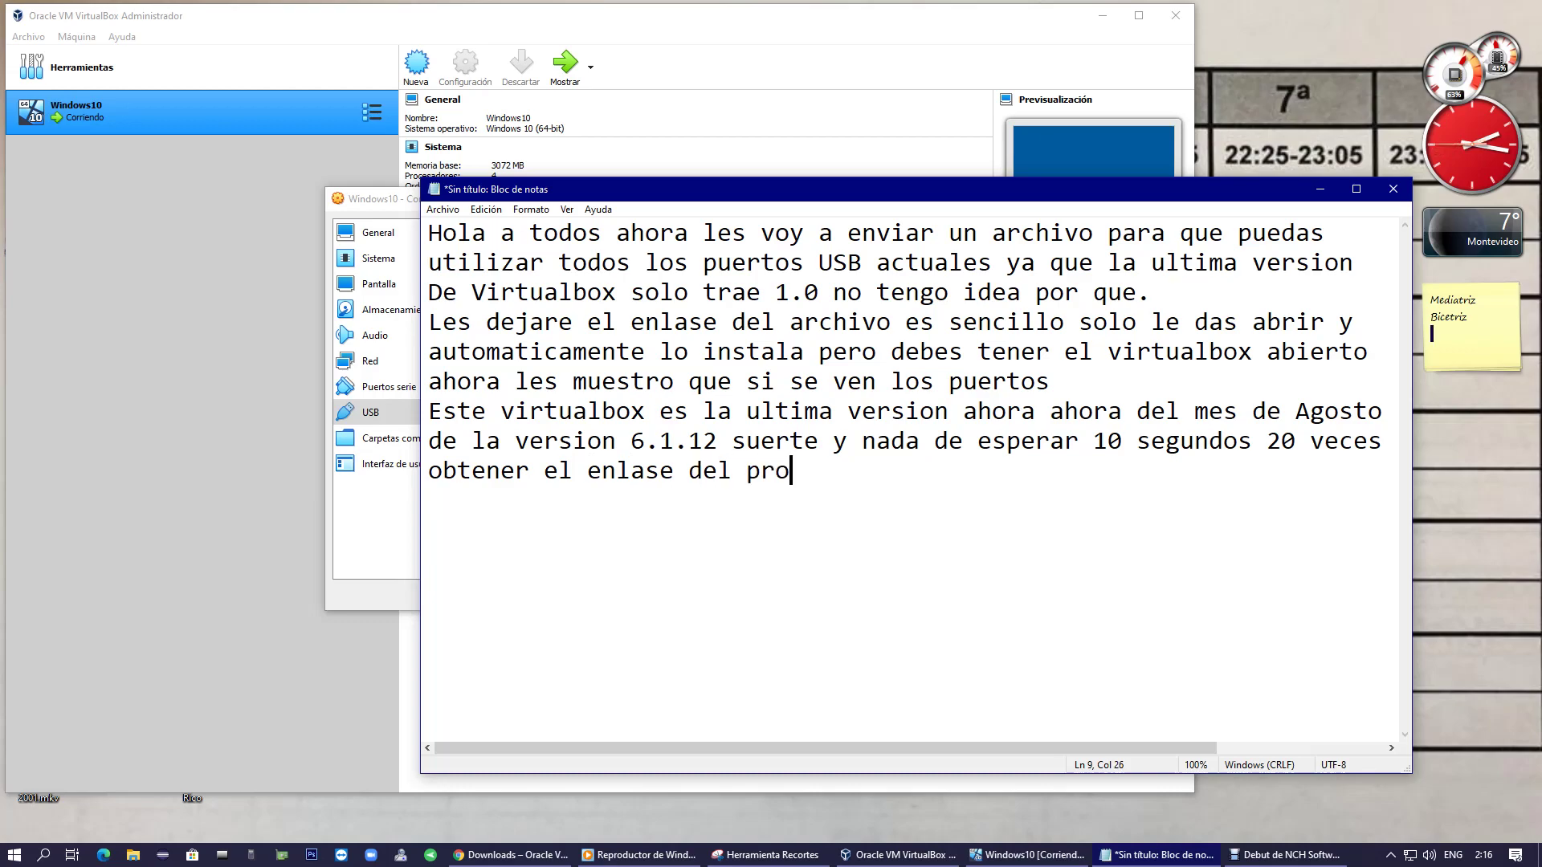
type("grama les dej")
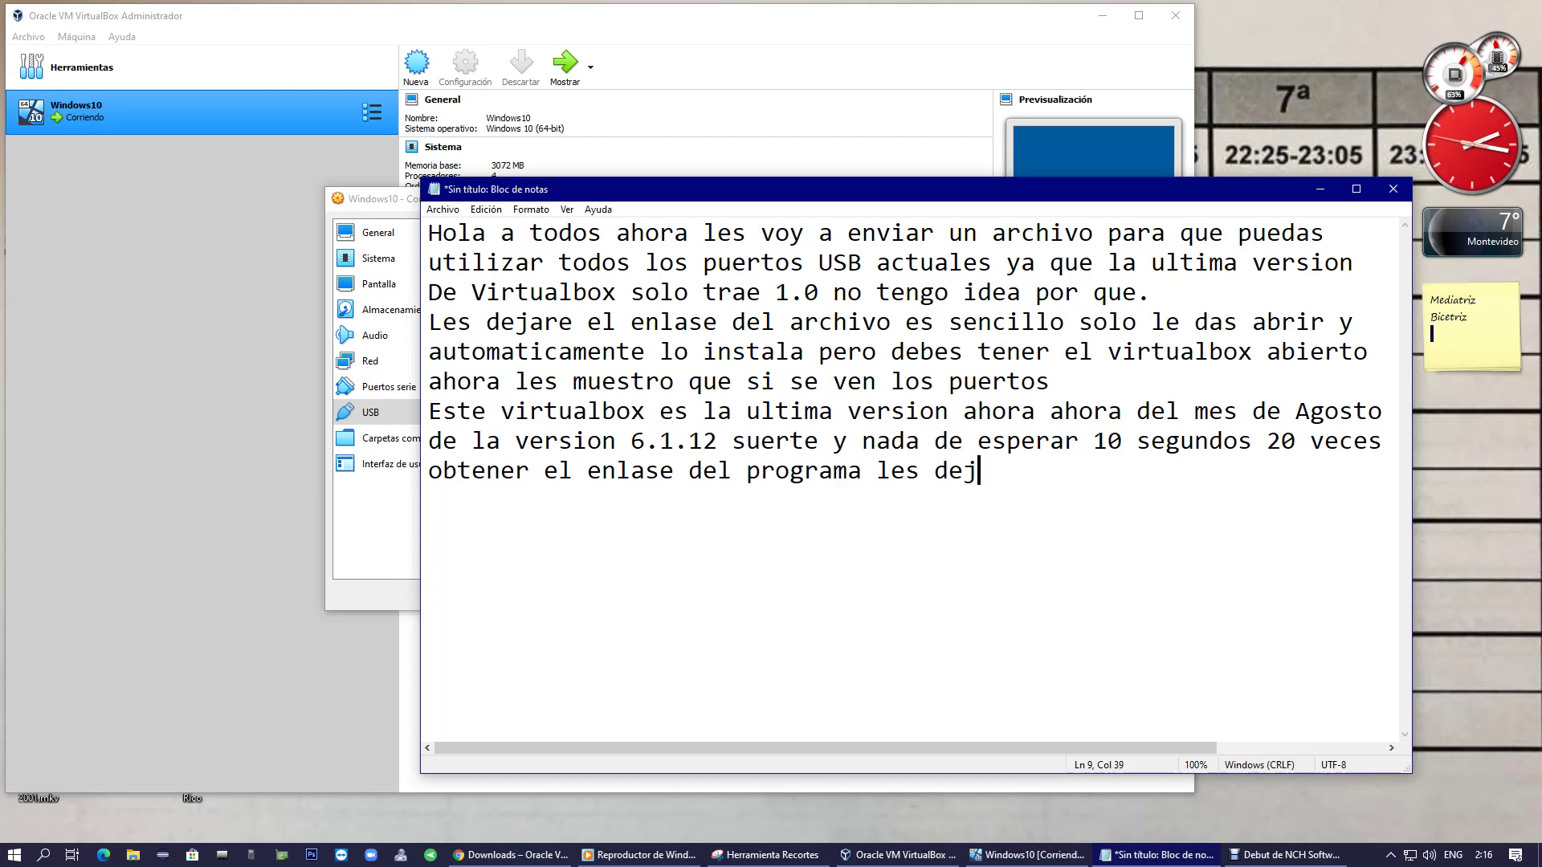
type("o el directo que")
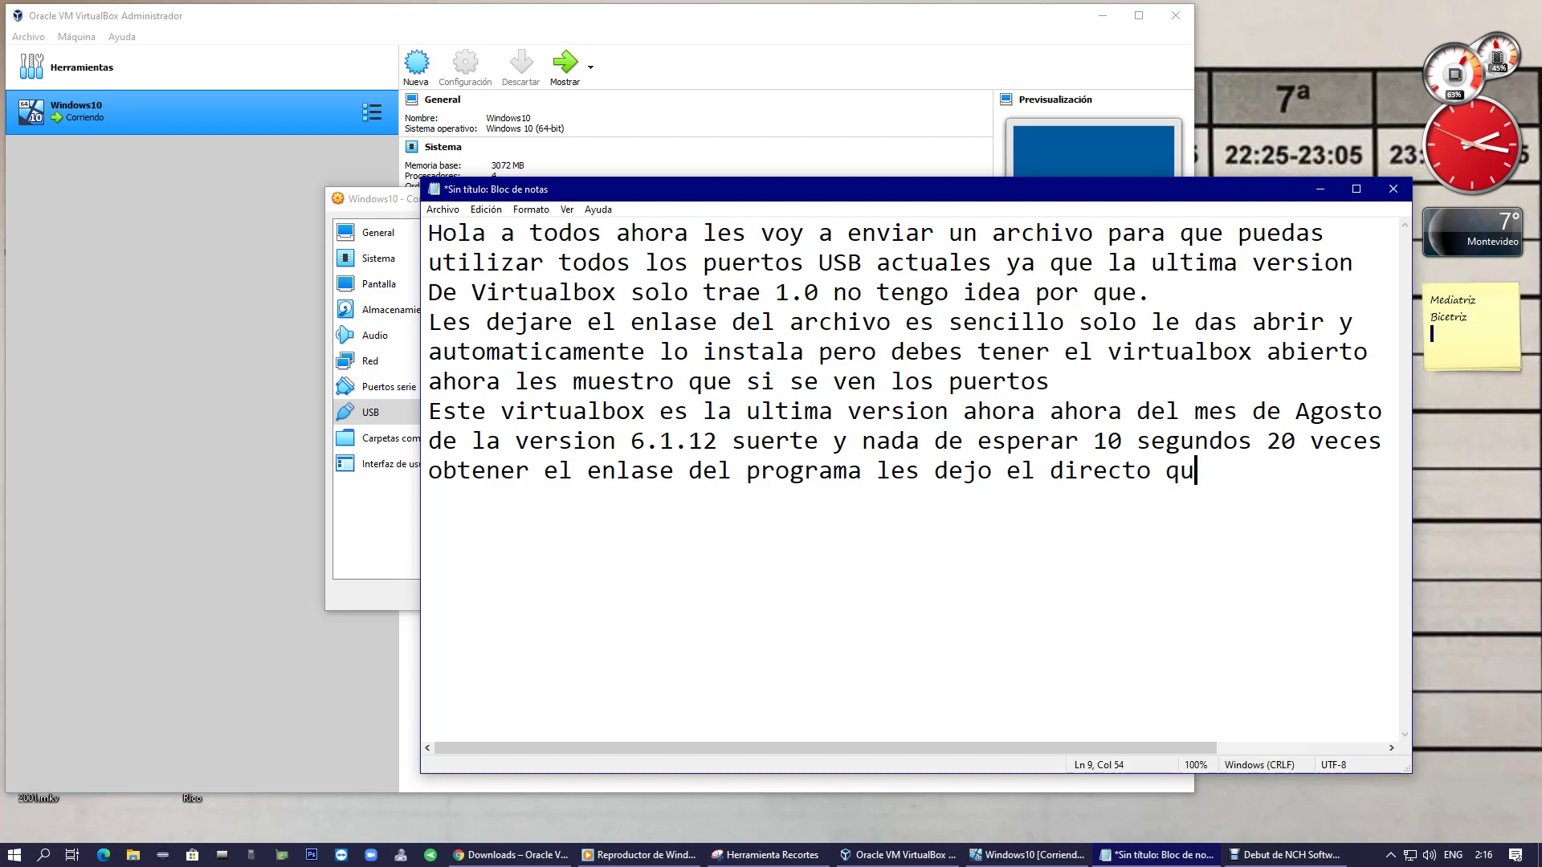
key("BackSpace")
key("BackSpace")
key("BackSpace")
key("BackSpace")
type("QUE TANTA VUELTA")
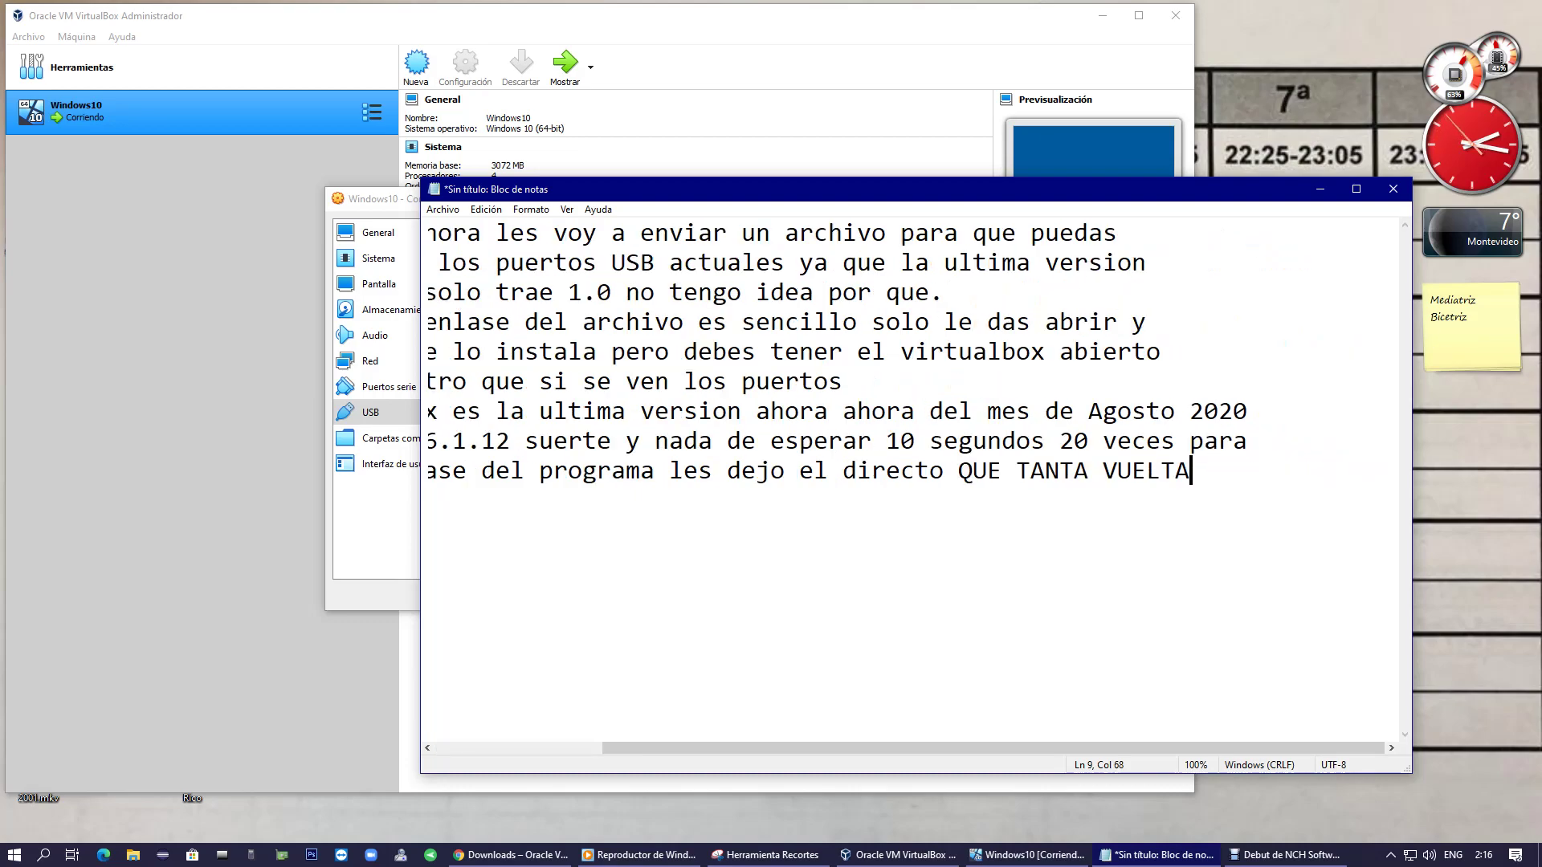